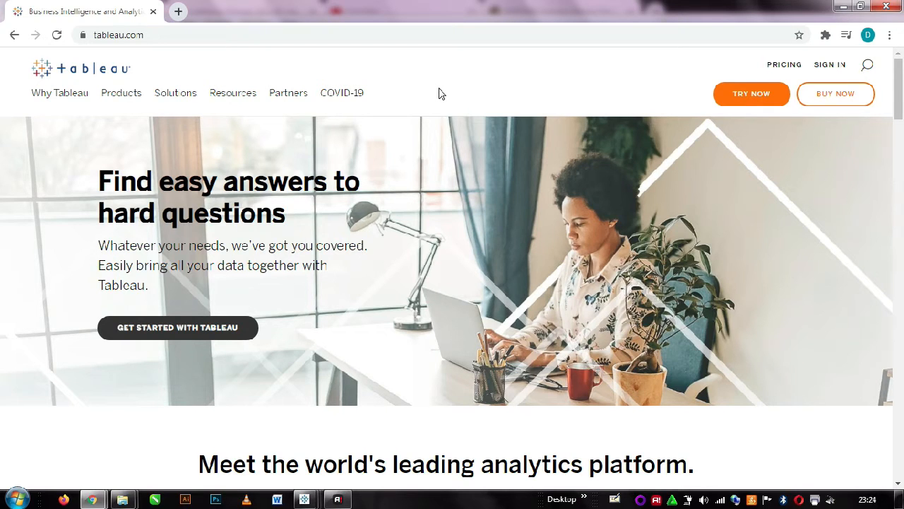
Look through the Tableau homepage, from the main banner and platform overview to the Viz of the Day section.
scroll(437, 90, down, 1)
scroll(437, 90, up, 1)
scroll(437, 91, down, 3)
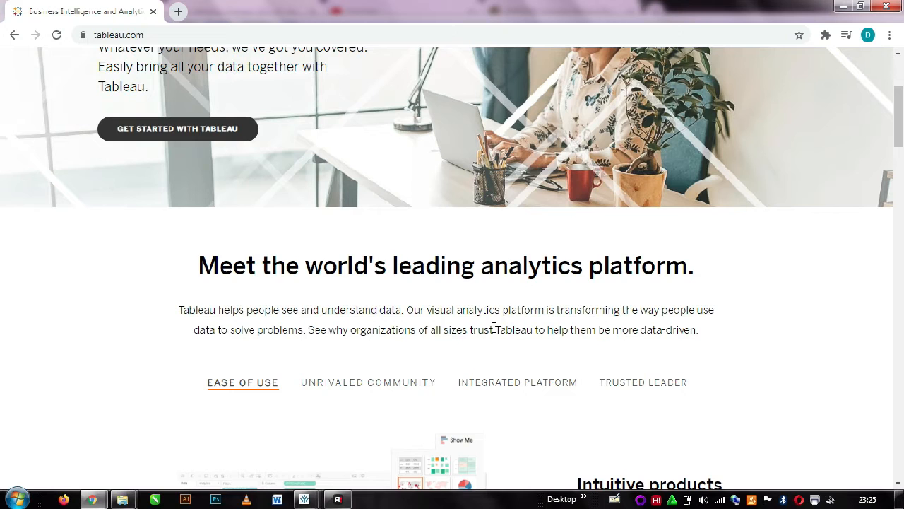
scroll(495, 327, down, 3)
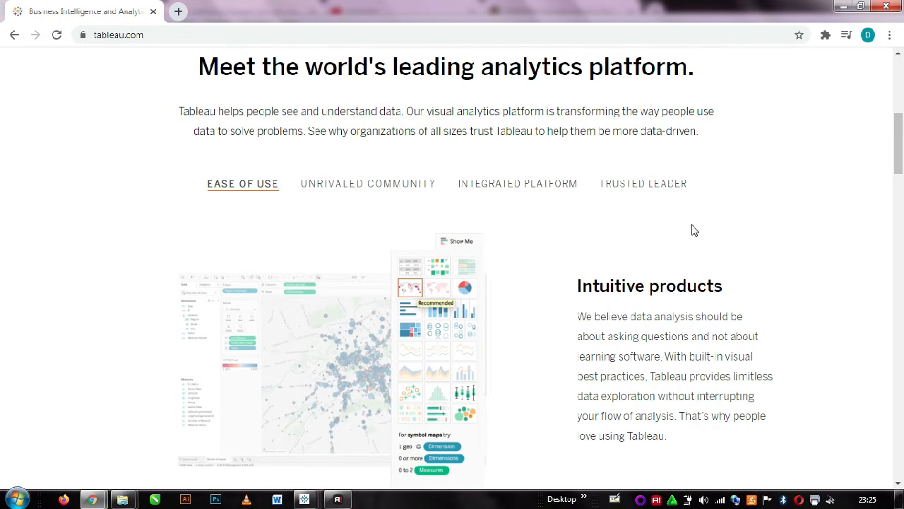
scroll(692, 230, up, 6)
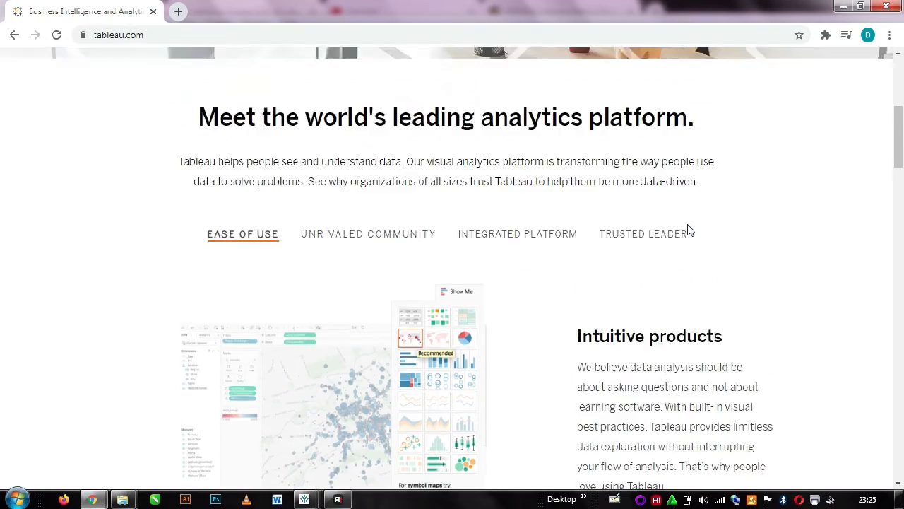
scroll(689, 229, down, 8)
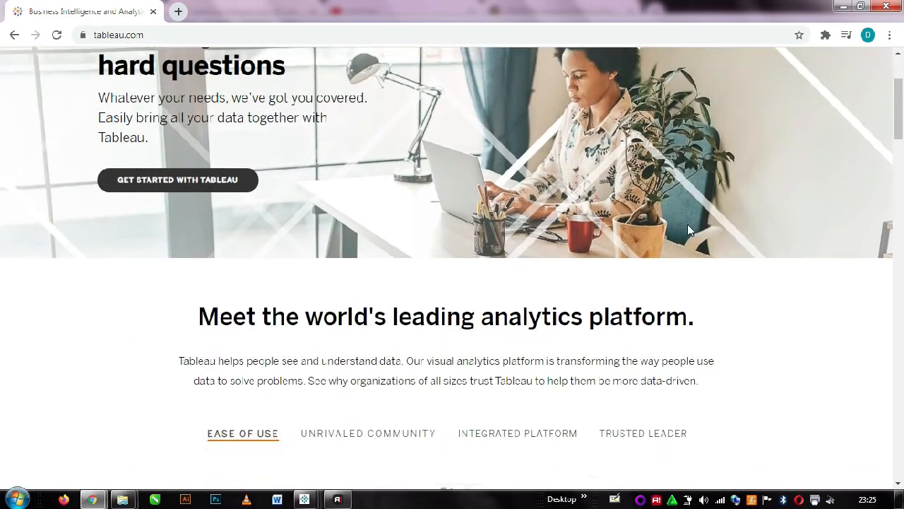
scroll(689, 228, down, 3)
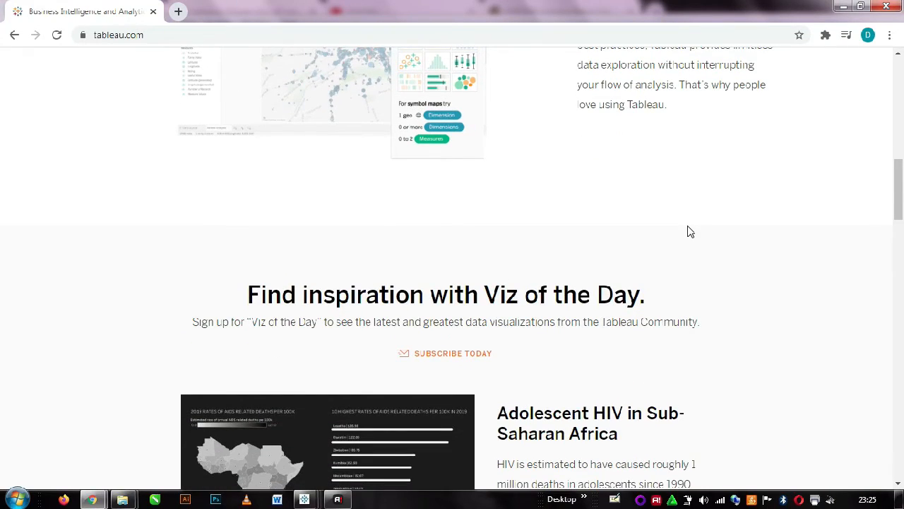
scroll(690, 232, down, 2)
scroll(689, 231, up, 8)
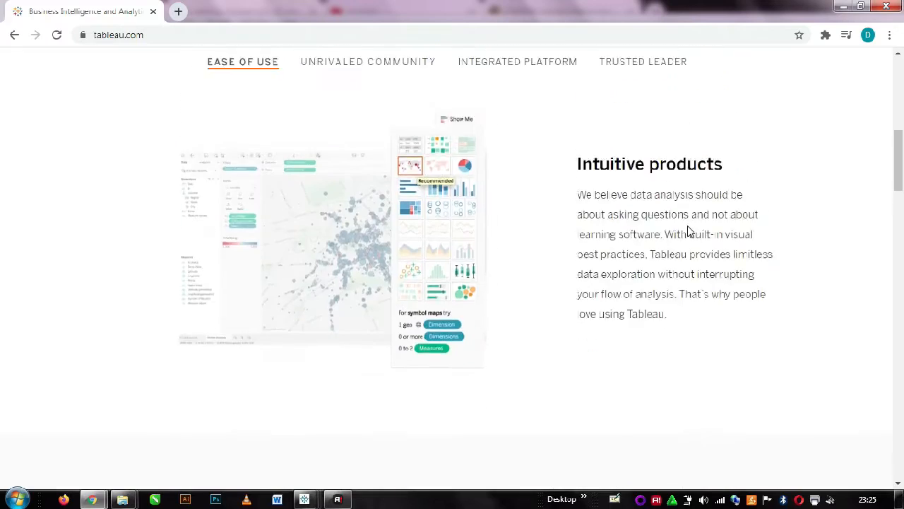
scroll(689, 231, up, 4)
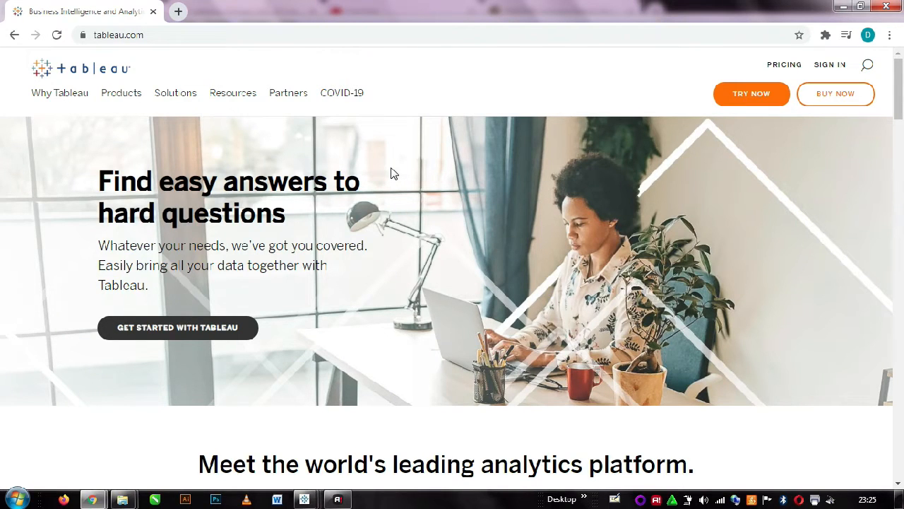
mouse_move(342, 95)
Switch to the Book3 workbook in Tableau Public and view the charts on Sheet 5 and Sheet 4.
click(304, 499)
mouse_move(306, 500)
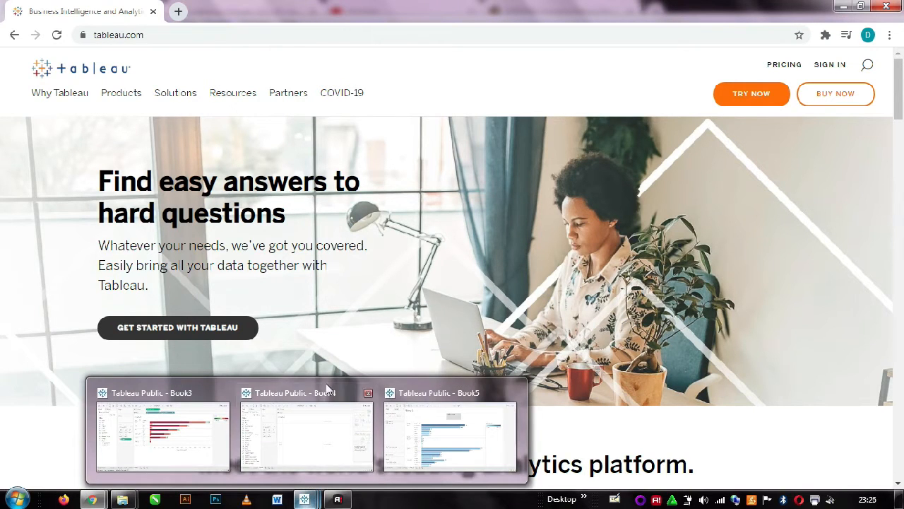
click(213, 431)
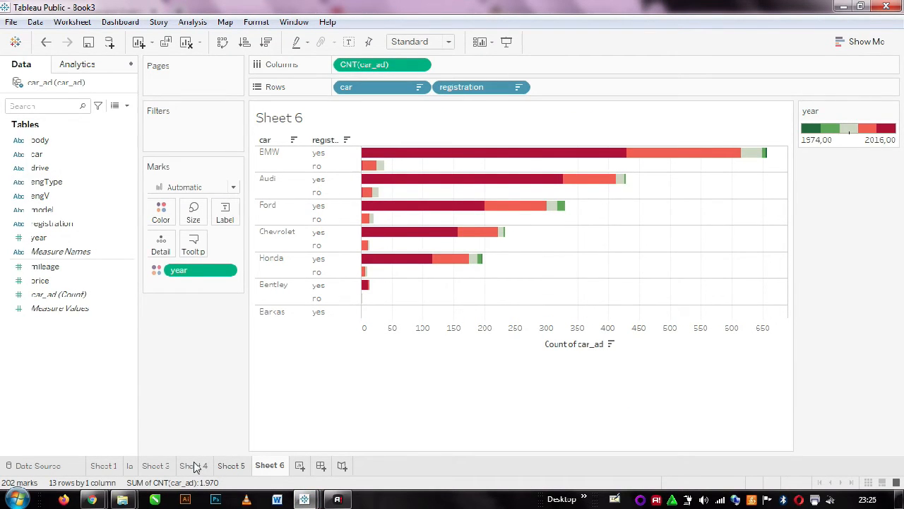
click(227, 466)
click(194, 466)
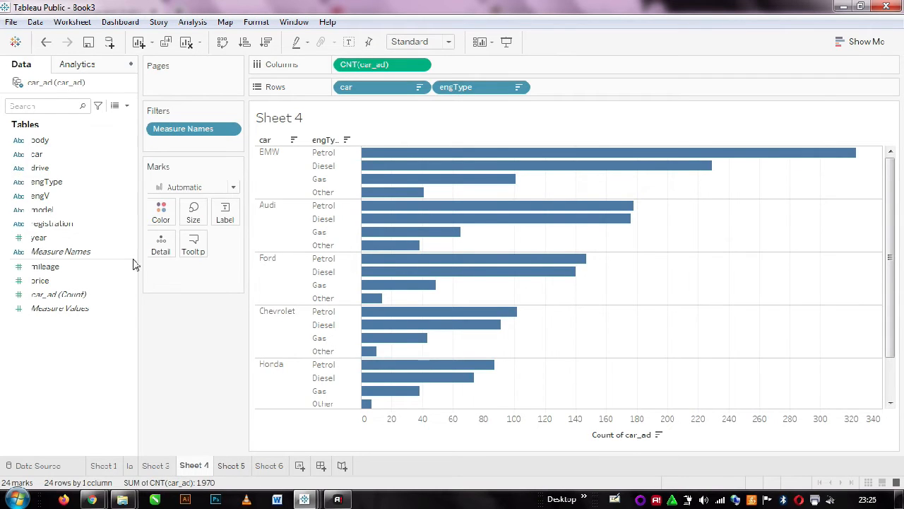
Create a new, empty Tableau Public workbook.
click(46, 42)
click(12, 22)
click(27, 36)
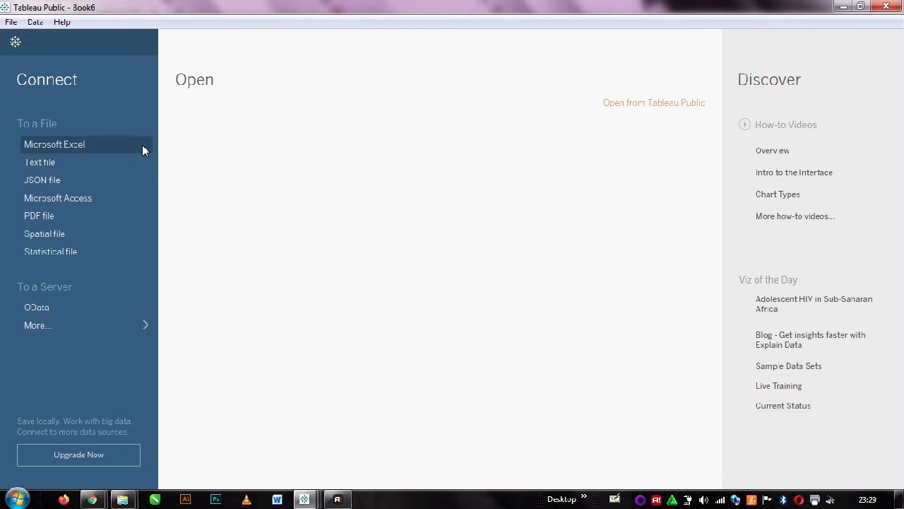
Connect the new workbook to the Microsoft Excel file car_ad as its data source.
click(74, 143)
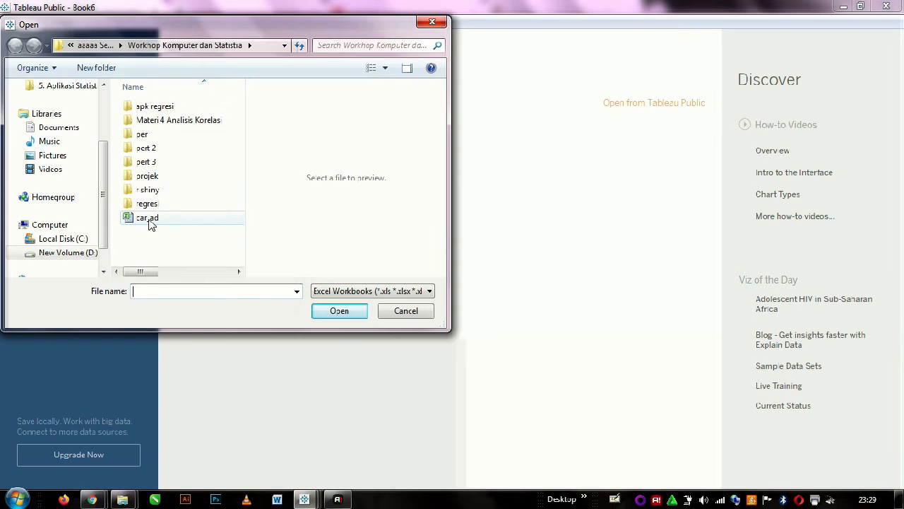
click(149, 221)
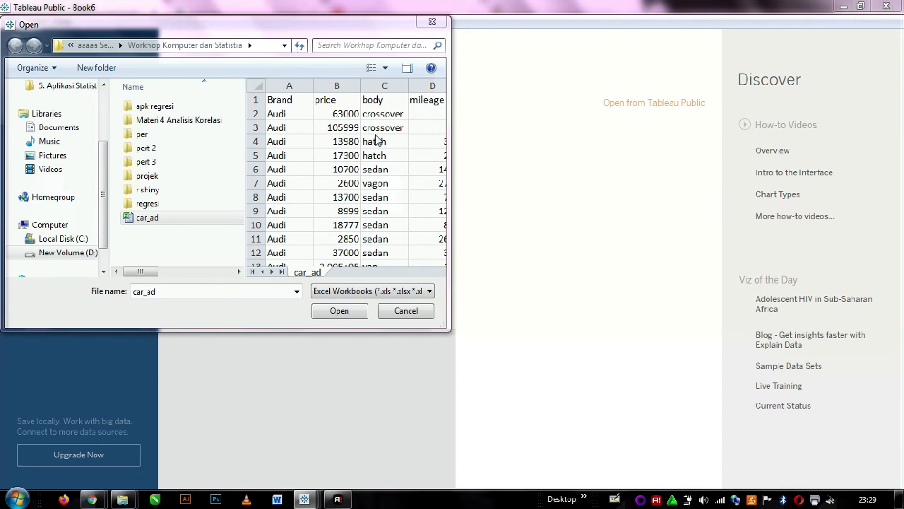
drag(427, 150, 352, 153)
click(509, 157)
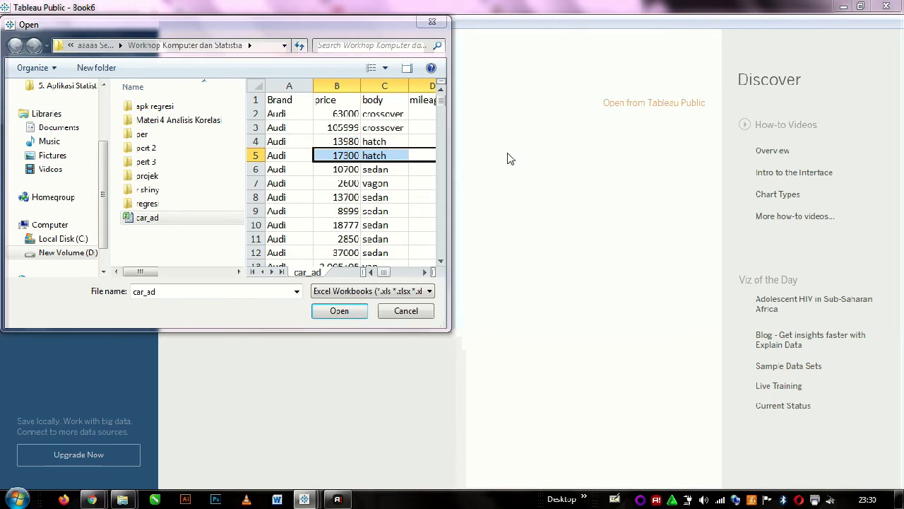
click(345, 313)
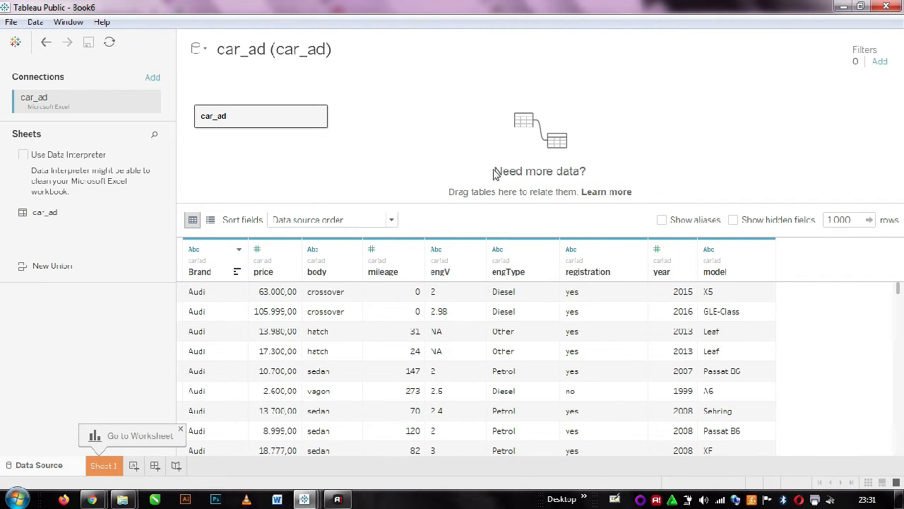
Review the car_ad records in the data preview and open the Sheet 1 worksheet.
click(634, 316)
scroll(710, 360, down, 1)
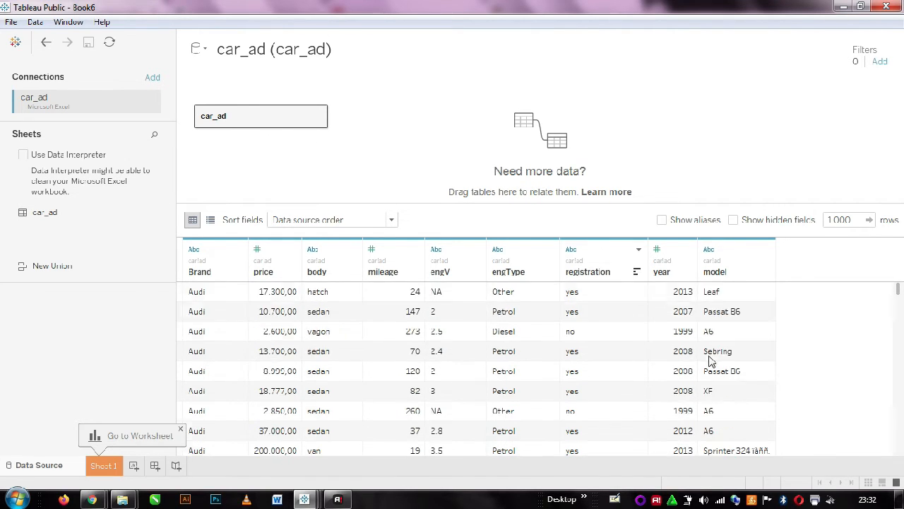
scroll(850, 360, down, 3)
scroll(738, 364, down, 3)
scroll(571, 370, up, 7)
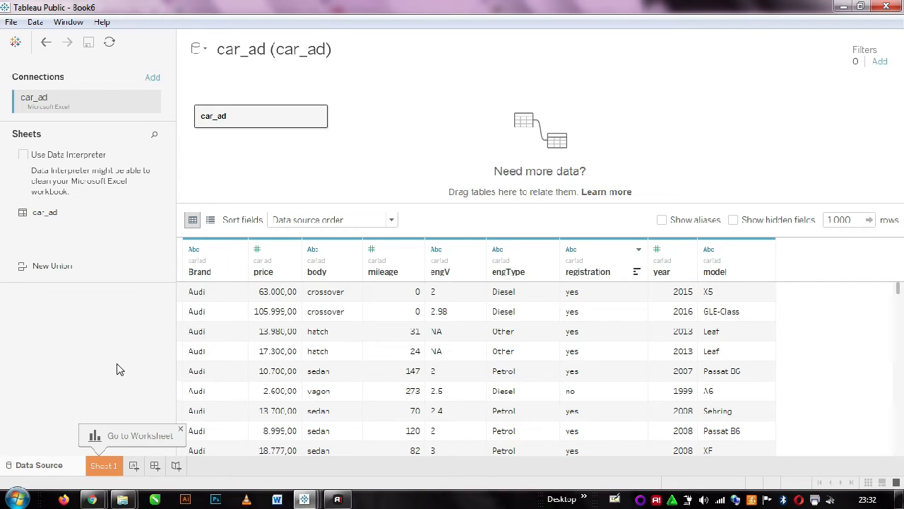
click(102, 466)
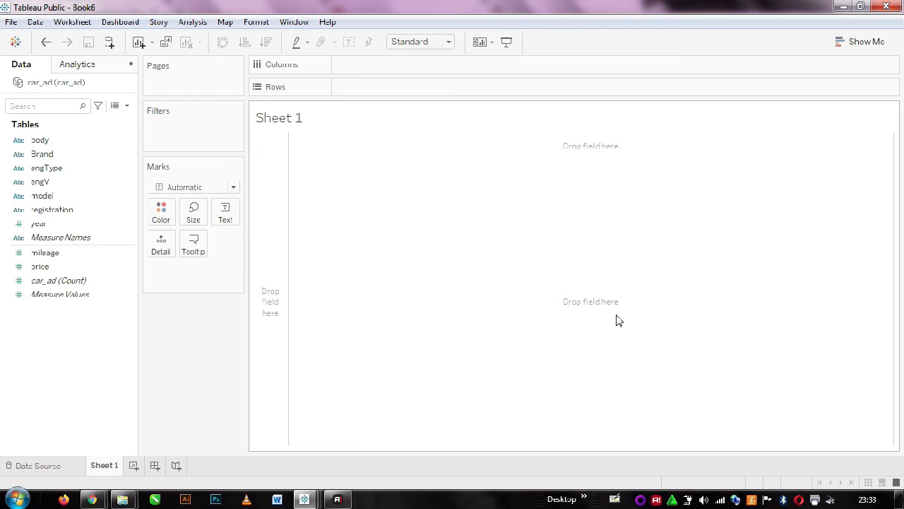
Build a bar chart with Brand on Rows and car_ad (Count) on Columns.
click(58, 216)
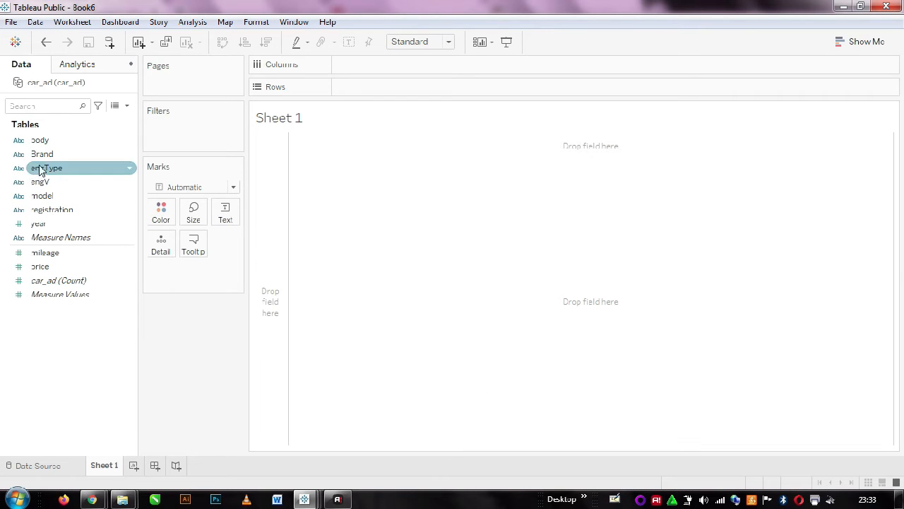
mouse_move(44, 159)
mouse_down()
mouse_move(154, 151)
mouse_move(363, 182)
mouse_move(309, 222)
mouse_move(276, 216)
mouse_move(295, 174)
mouse_move(274, 226)
mouse_move(288, 89)
mouse_move(332, 101)
mouse_move(374, 97)
mouse_move(361, 89)
mouse_up()
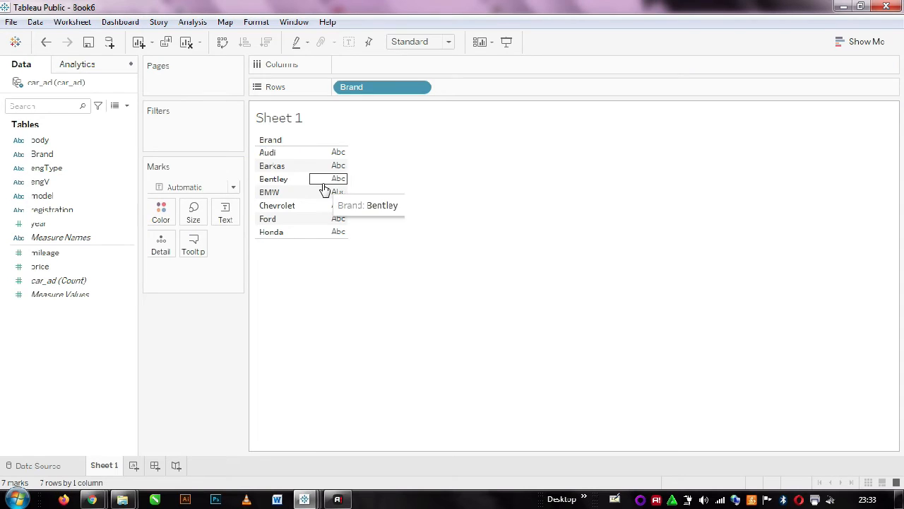
drag(40, 267, 9, 299)
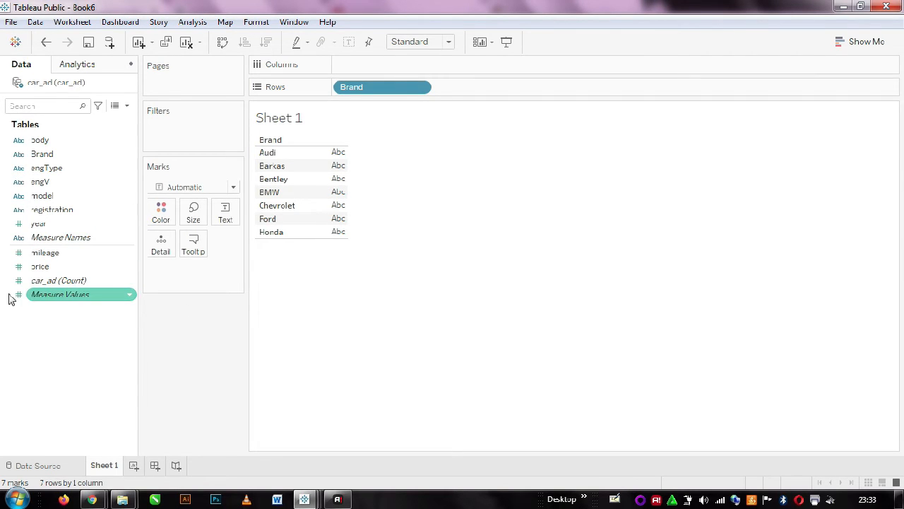
drag(156, 242, 379, 71)
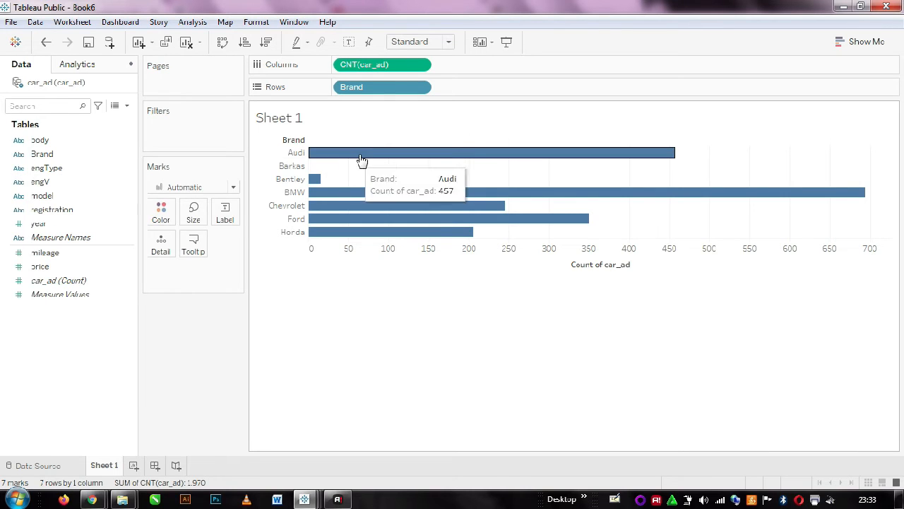
Inspect the bars and sort the brands in descending order by count of car_ad.
mouse_move(313, 172)
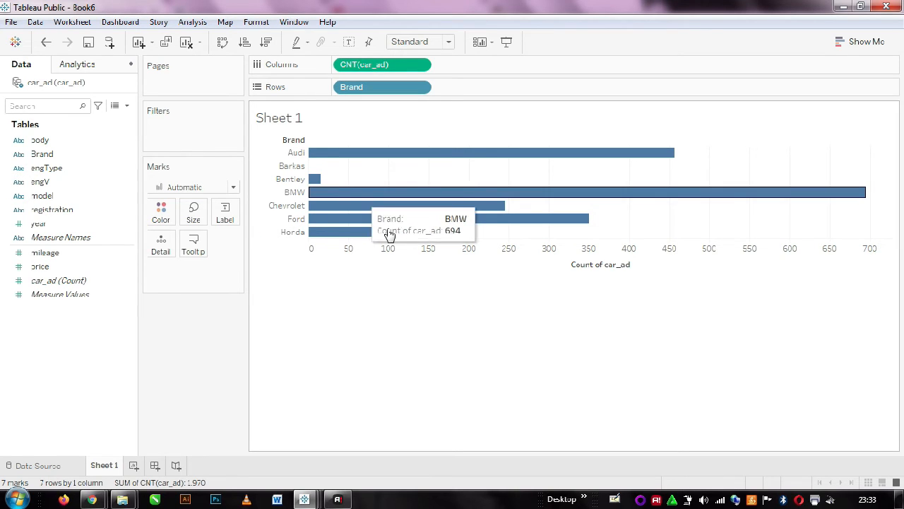
mouse_move(342, 196)
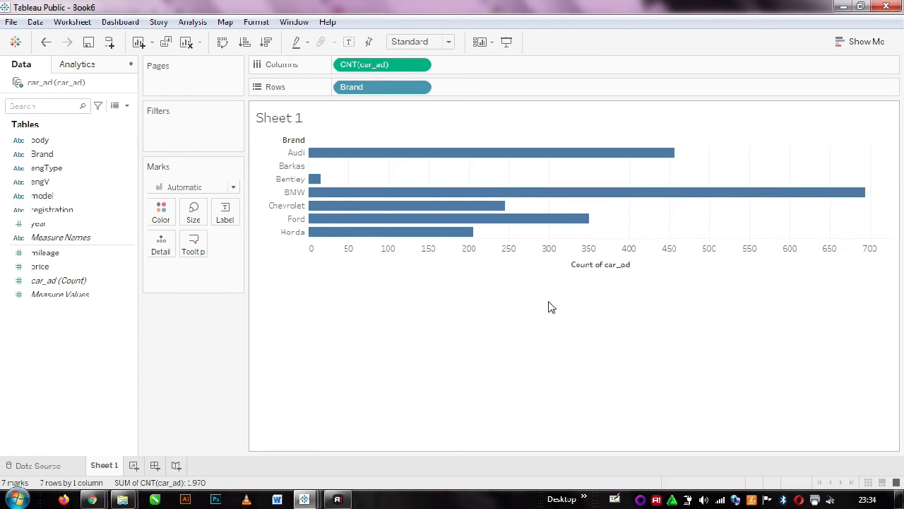
click(637, 265)
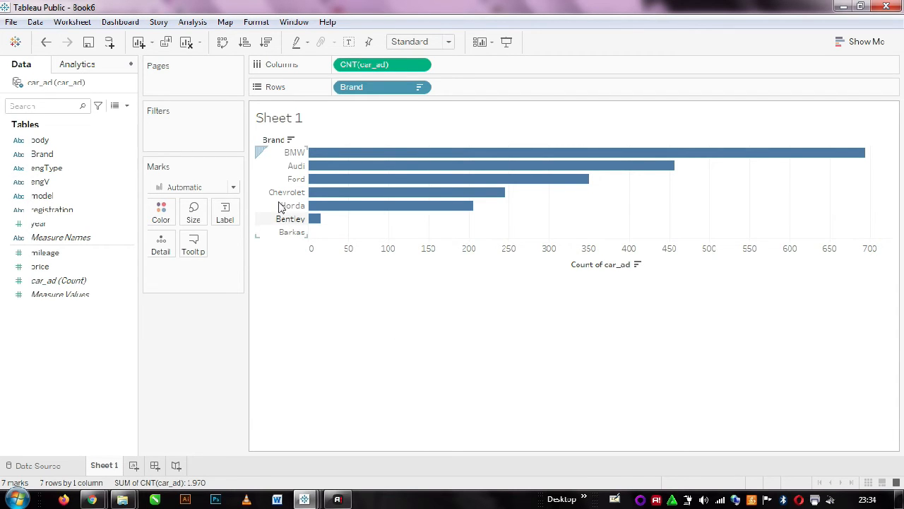
mouse_move(348, 156)
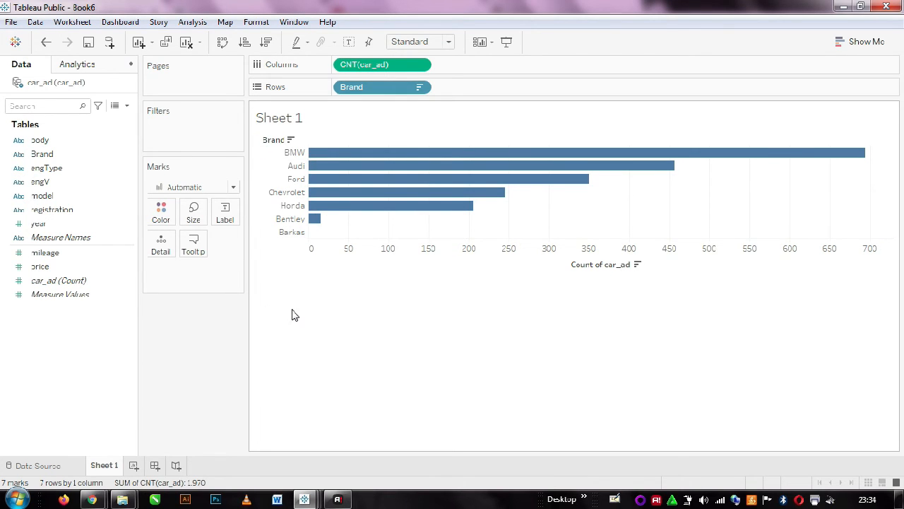
Add the body field to Rows after Brand and sort the body types in descending order by count of car_ad.
click(65, 145)
drag(43, 144, 461, 95)
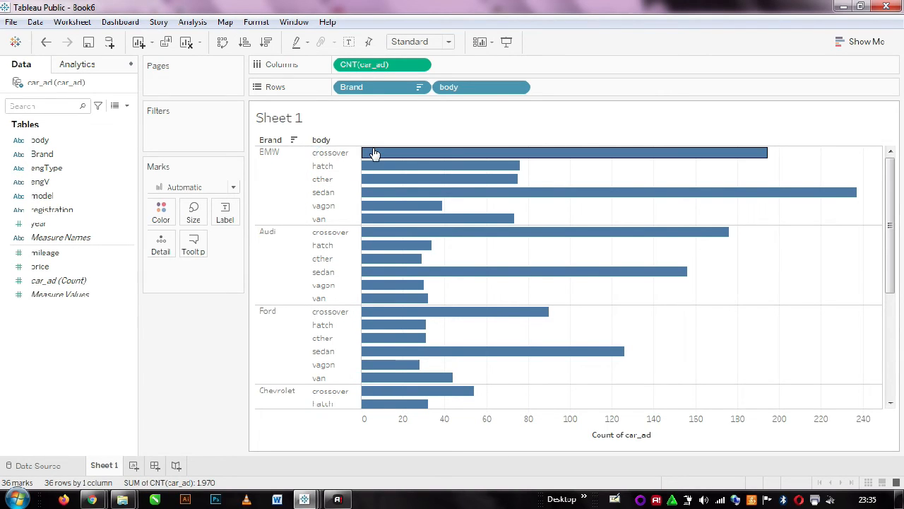
mouse_move(401, 165)
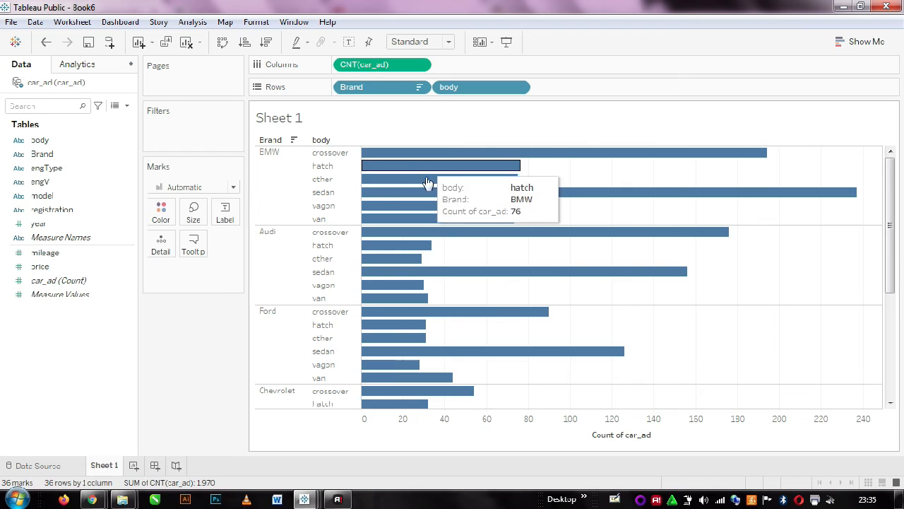
scroll(651, 255, down, 3)
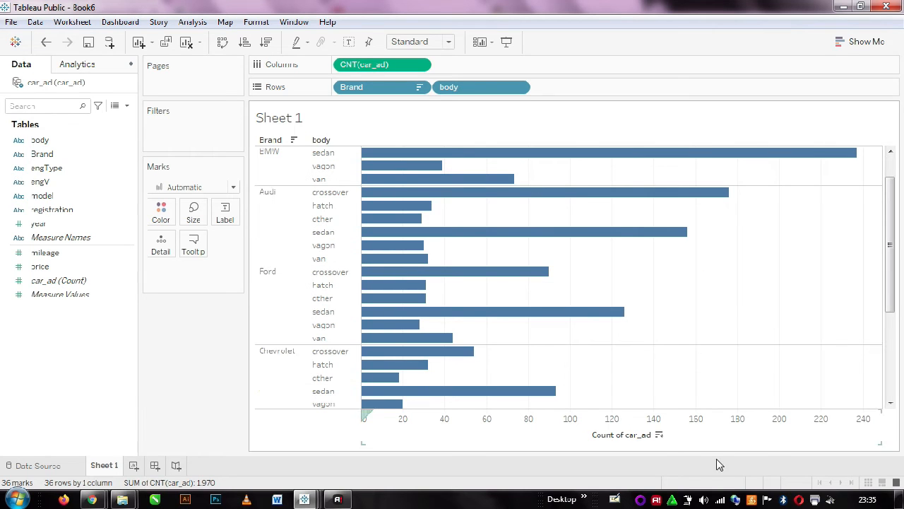
click(661, 434)
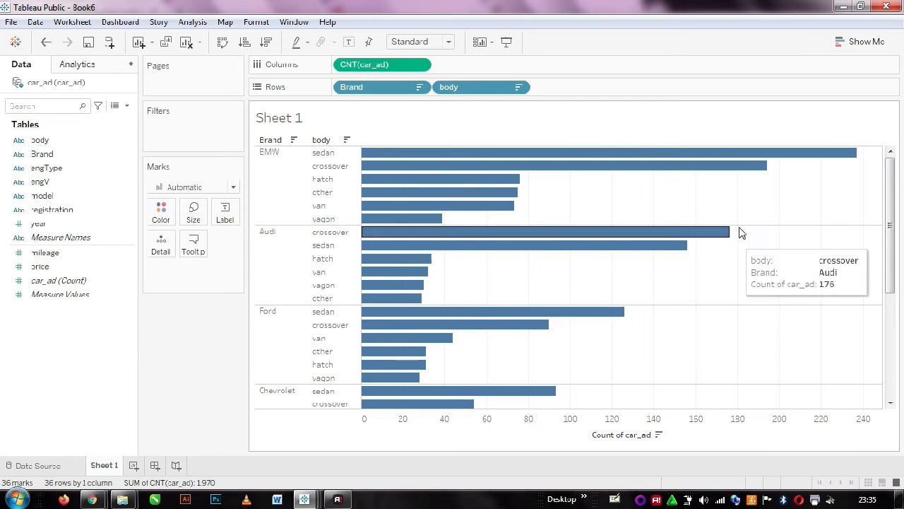
Look over the sorted brand and body bars and set the chart's fit to Entire View.
scroll(716, 202, down, 5)
scroll(717, 202, up, 2)
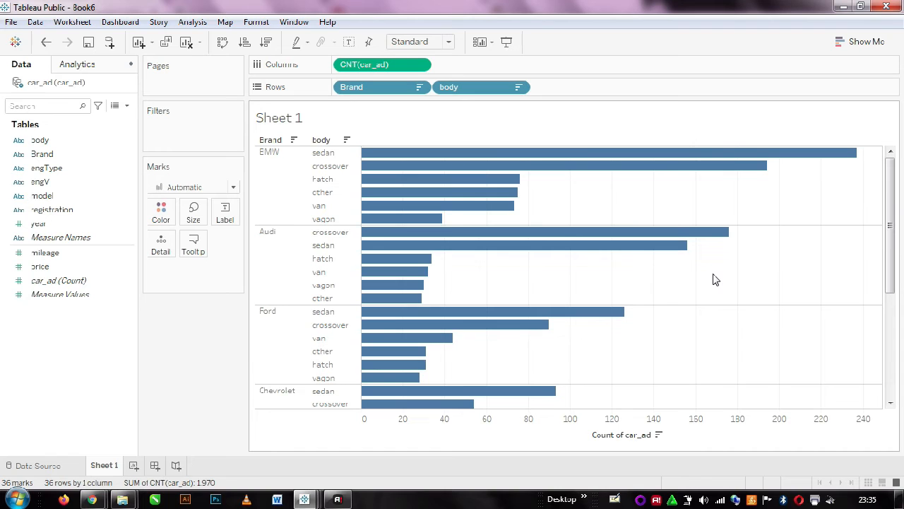
scroll(650, 278, down, 5)
scroll(675, 302, up, 5)
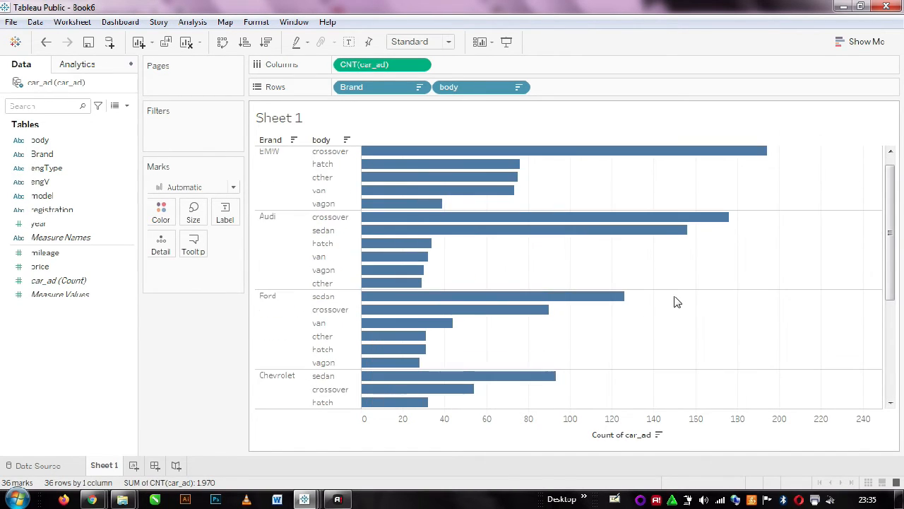
click(452, 42)
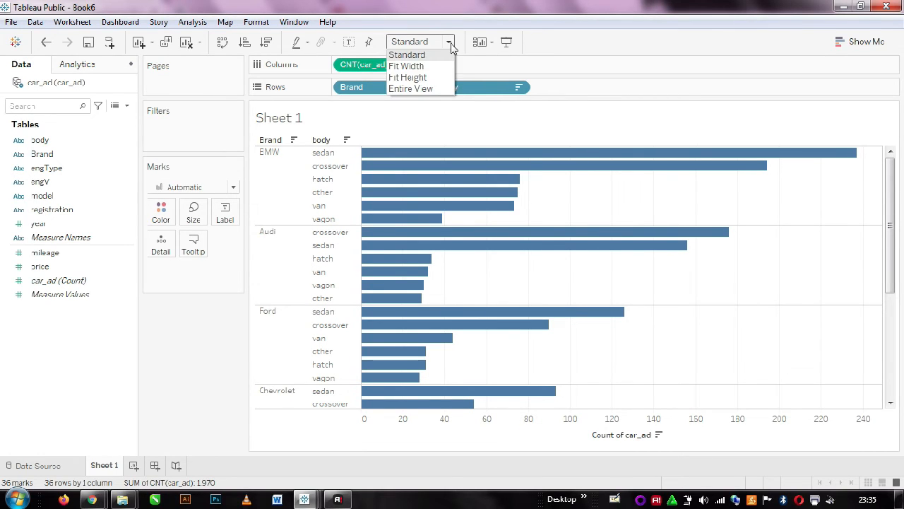
click(425, 91)
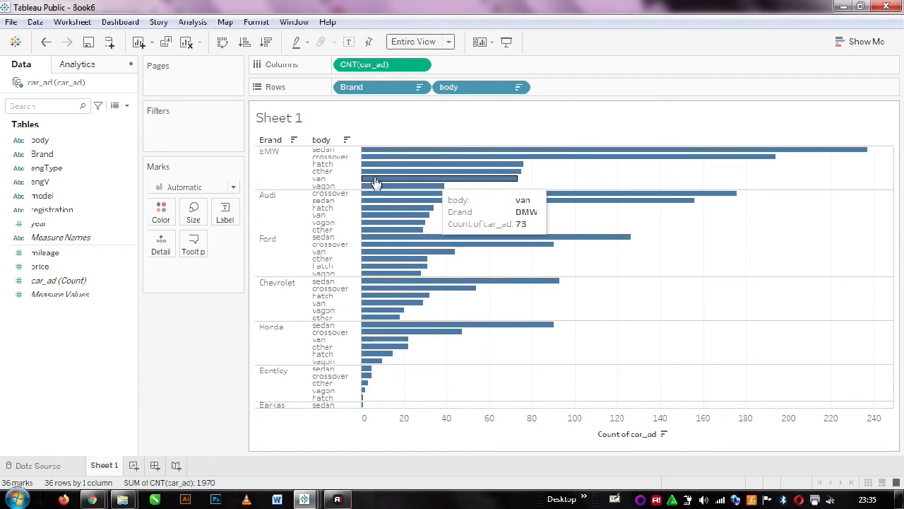
mouse_move(491, 205)
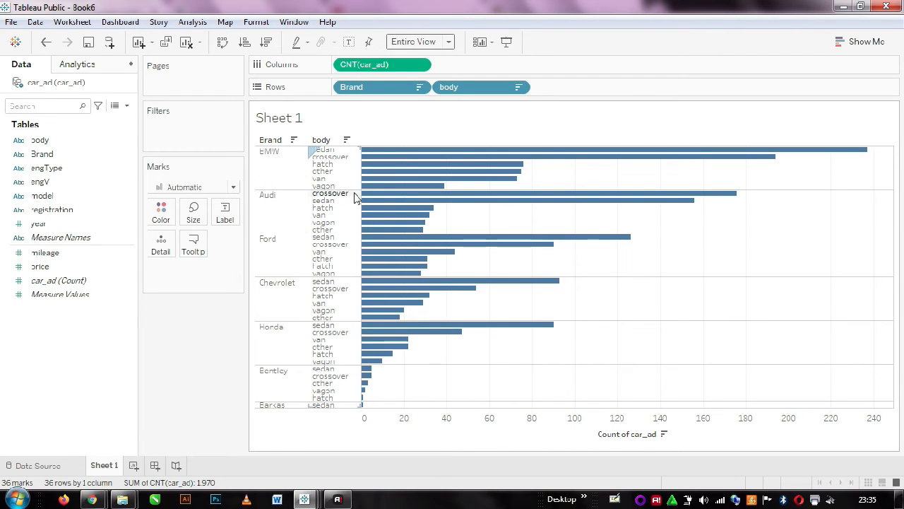
Color the brand and body bars by the year field.
mouse_move(376, 198)
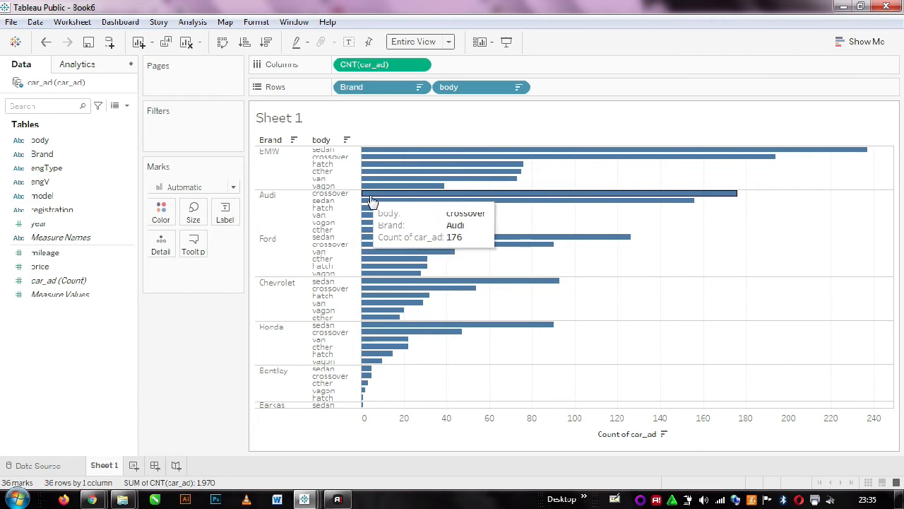
mouse_move(403, 203)
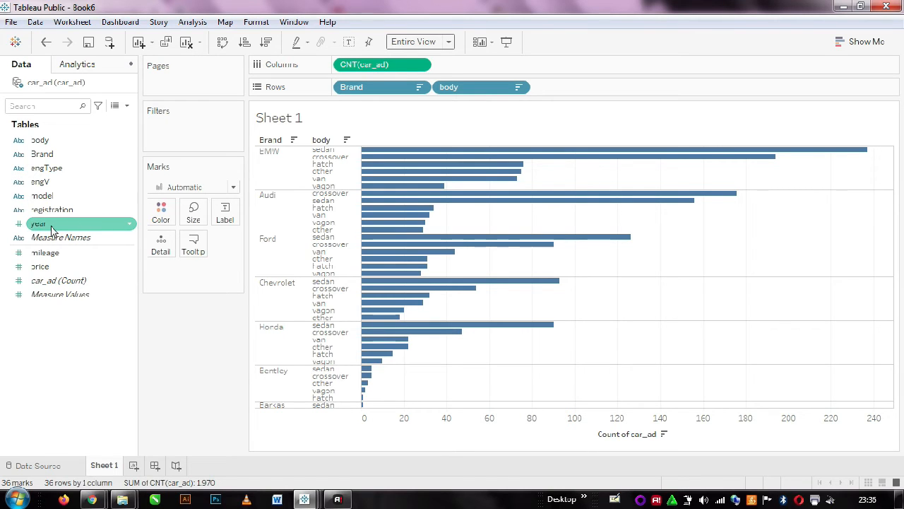
mouse_move(51, 230)
mouse_down()
mouse_move(150, 194)
mouse_move(161, 217)
mouse_up()
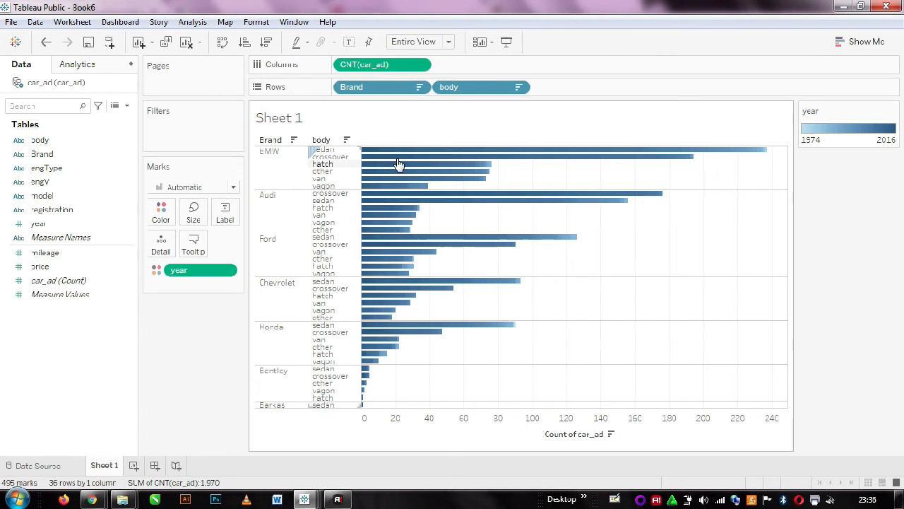
mouse_move(368, 152)
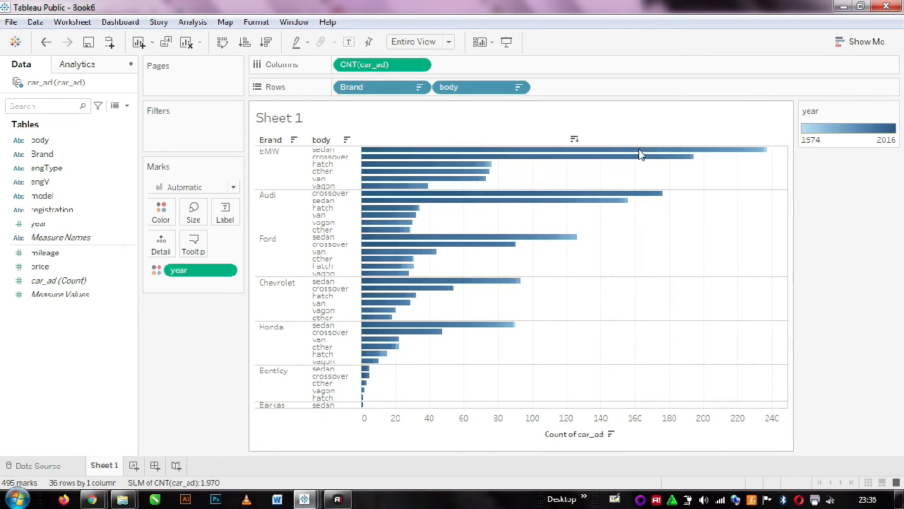
Edit the year colors to the Red-Green Diverging palette with stepped color in 6 steps, reversed.
click(894, 112)
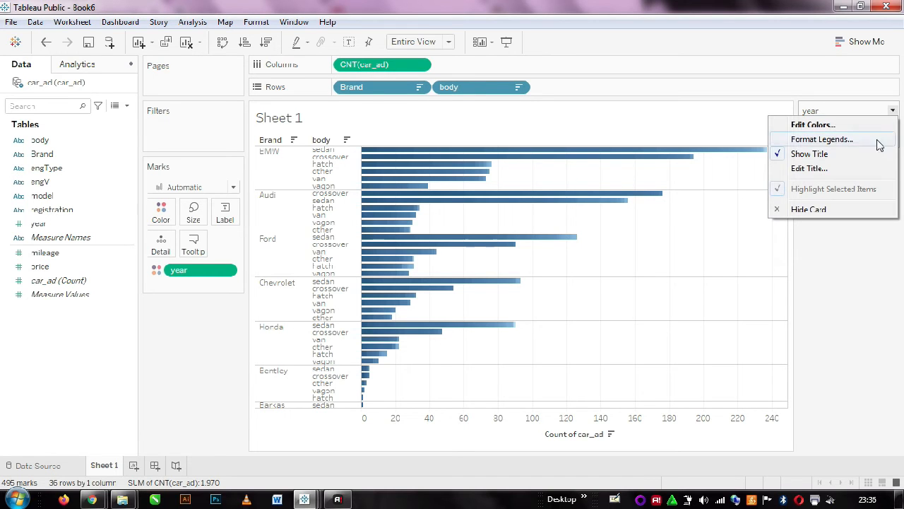
click(832, 126)
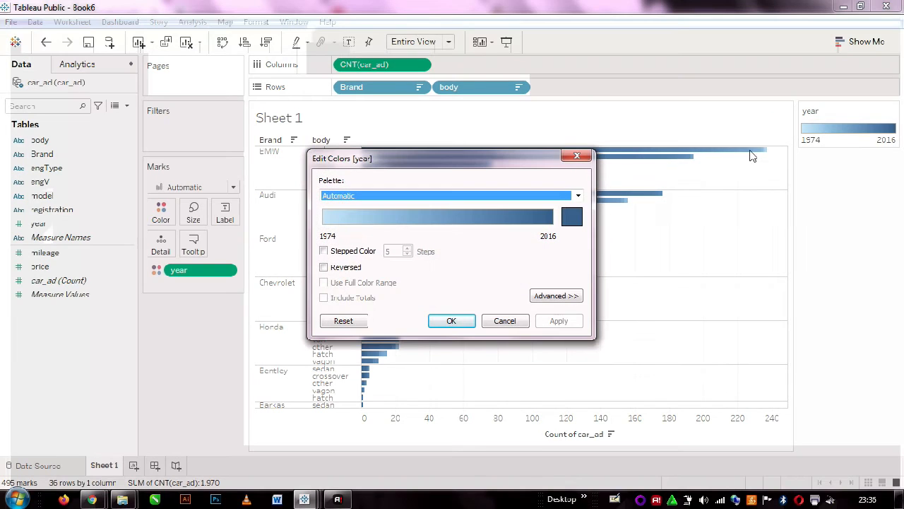
click(578, 196)
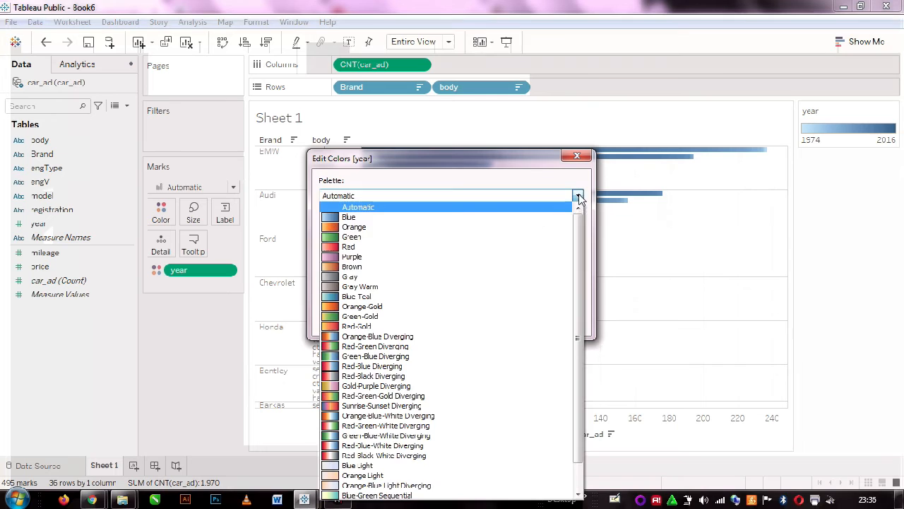
scroll(430, 274, down, 1)
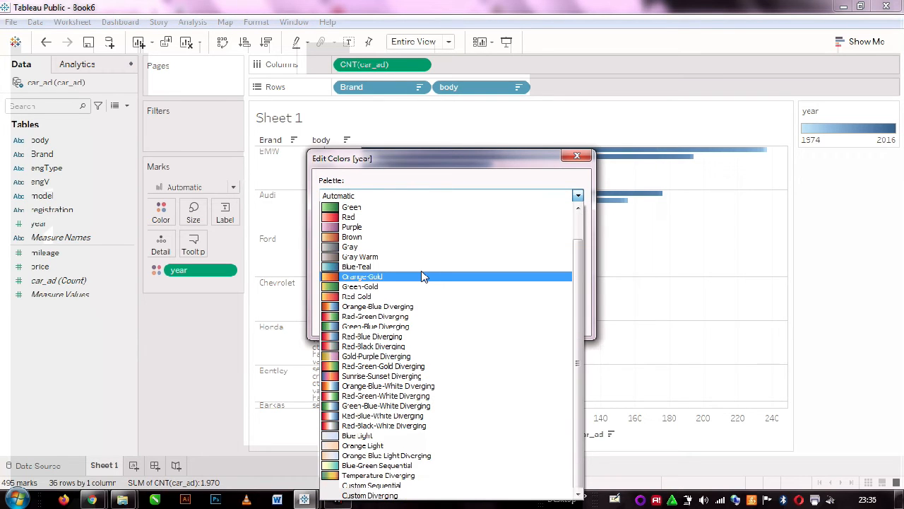
click(382, 319)
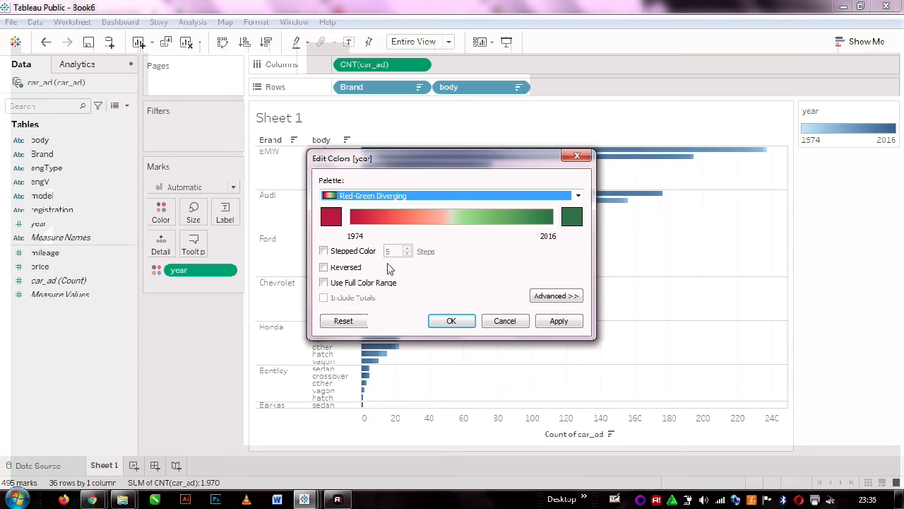
click(325, 253)
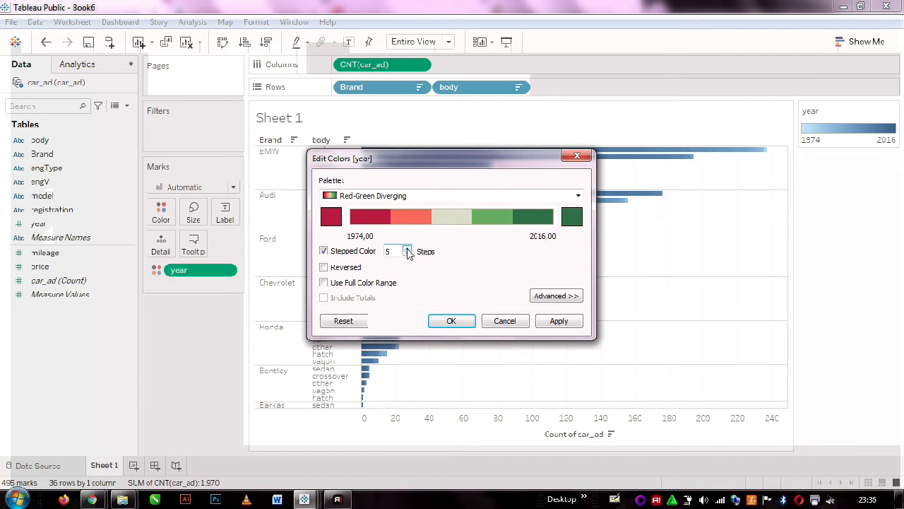
click(407, 250)
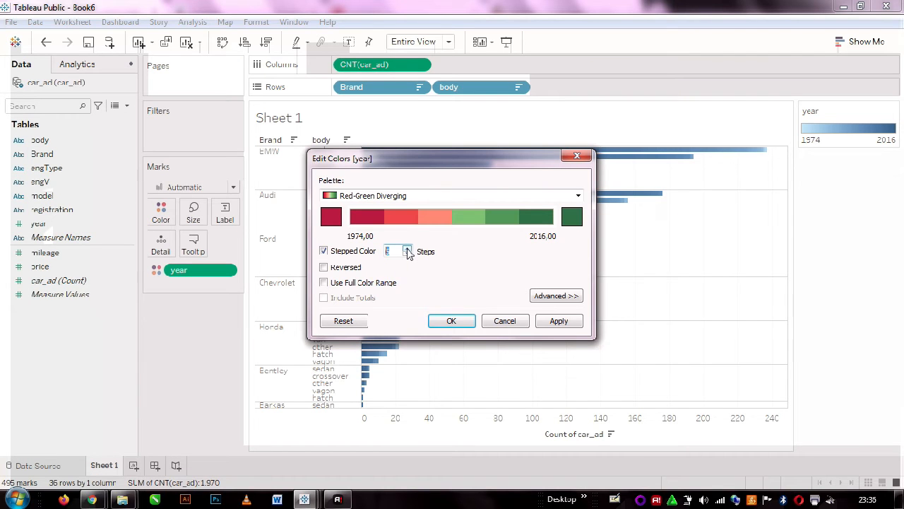
click(324, 267)
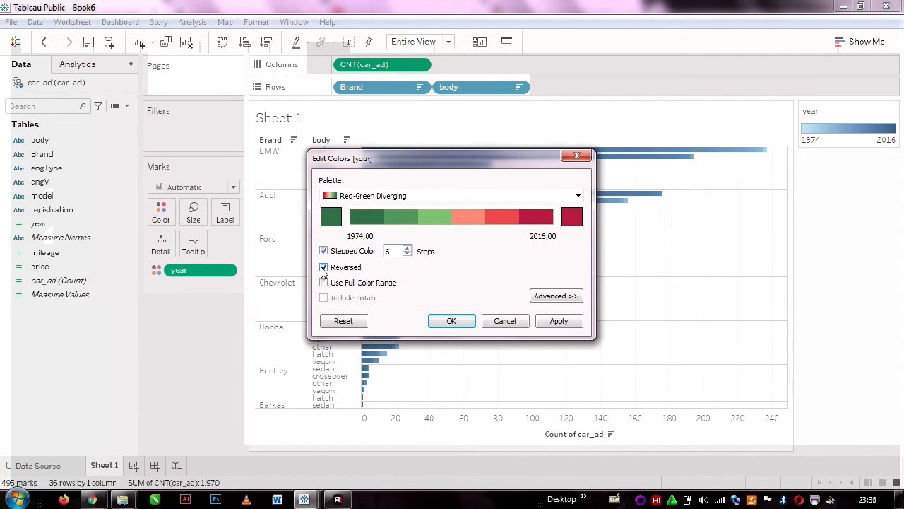
click(452, 321)
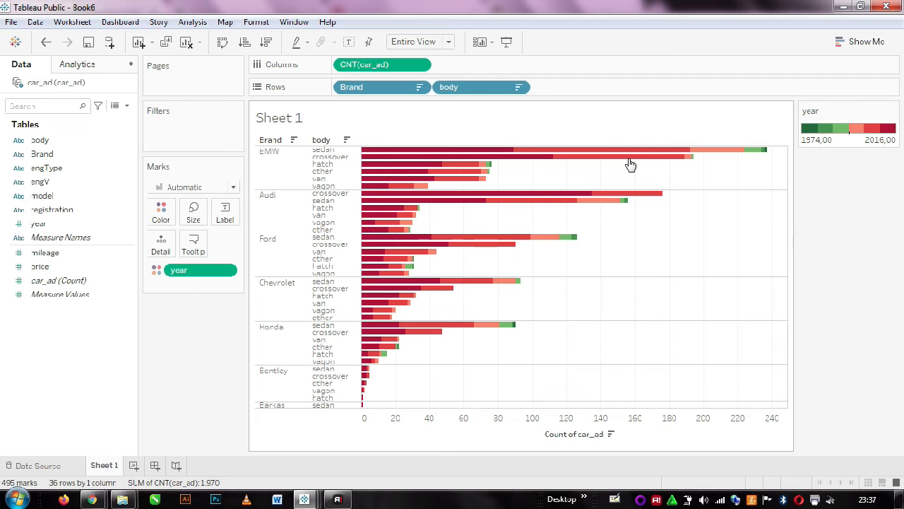
Replace year with engType as the bars' color field and inspect the engine-type segments for Ford and Audi.
mouse_move(383, 196)
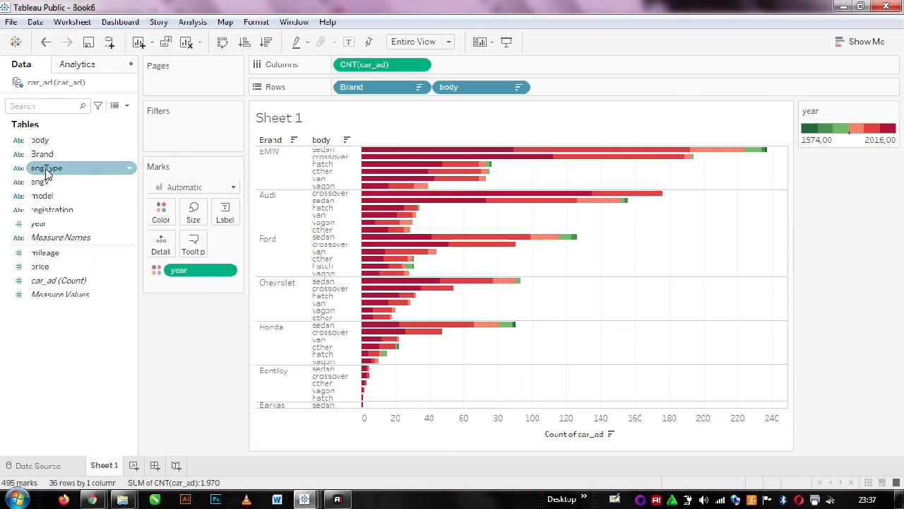
drag(46, 174, 162, 218)
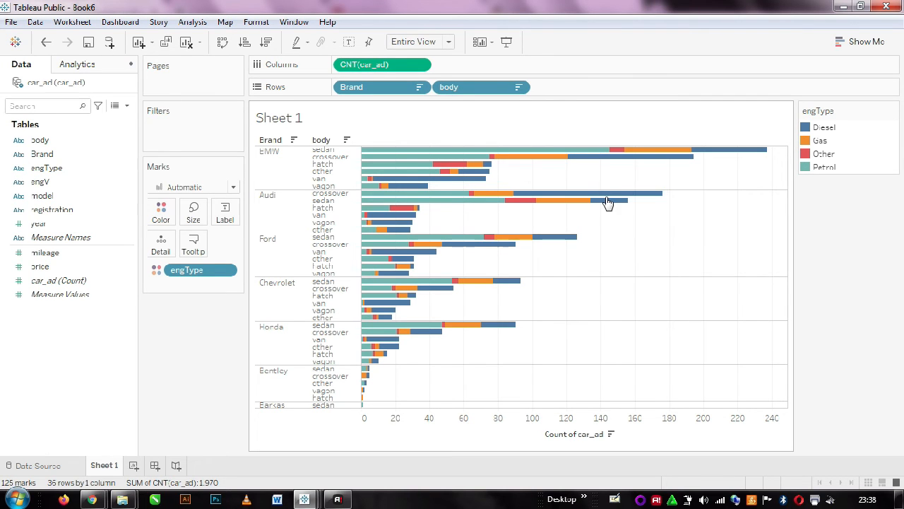
mouse_move(431, 248)
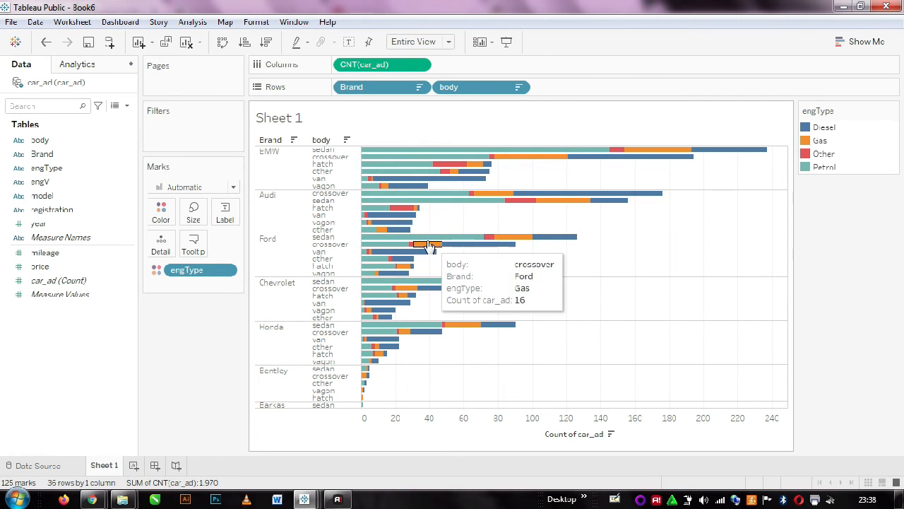
mouse_move(435, 195)
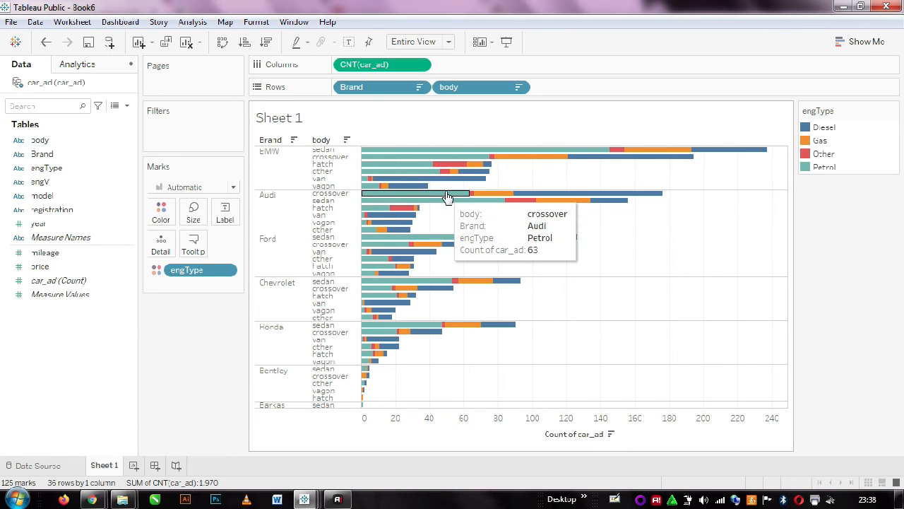
mouse_move(403, 208)
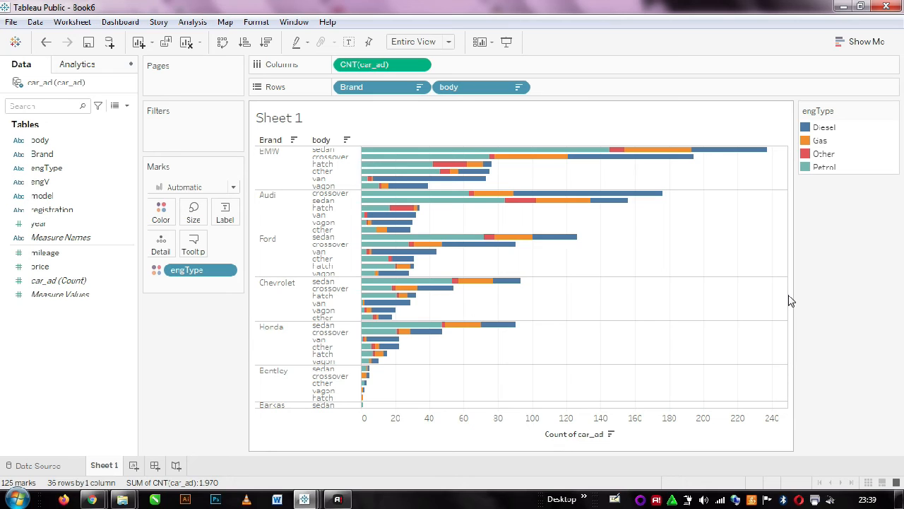
Use Show Me to turn the stacked bars into a text table and then a highlight table.
click(854, 47)
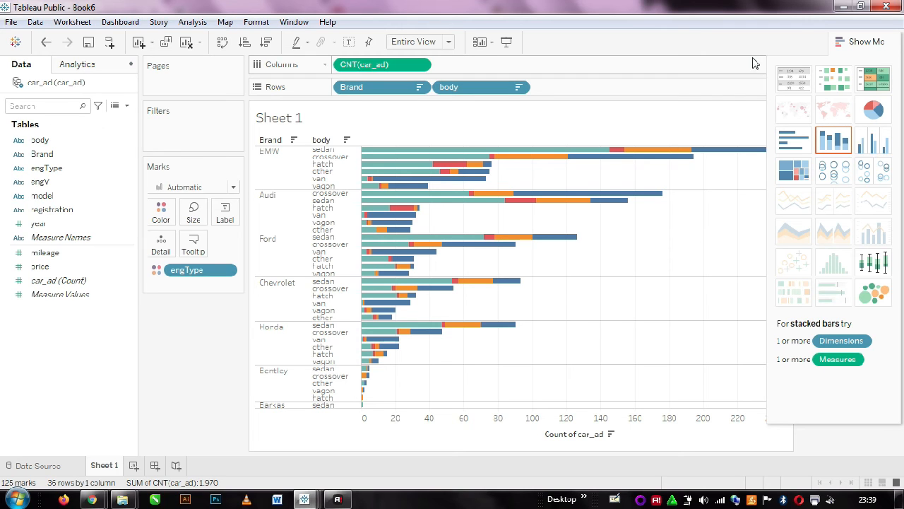
mouse_move(682, 183)
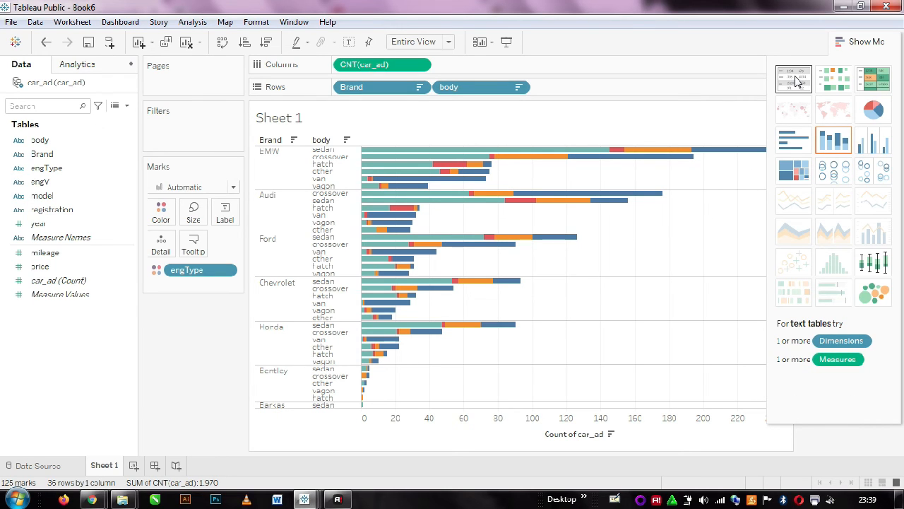
click(799, 84)
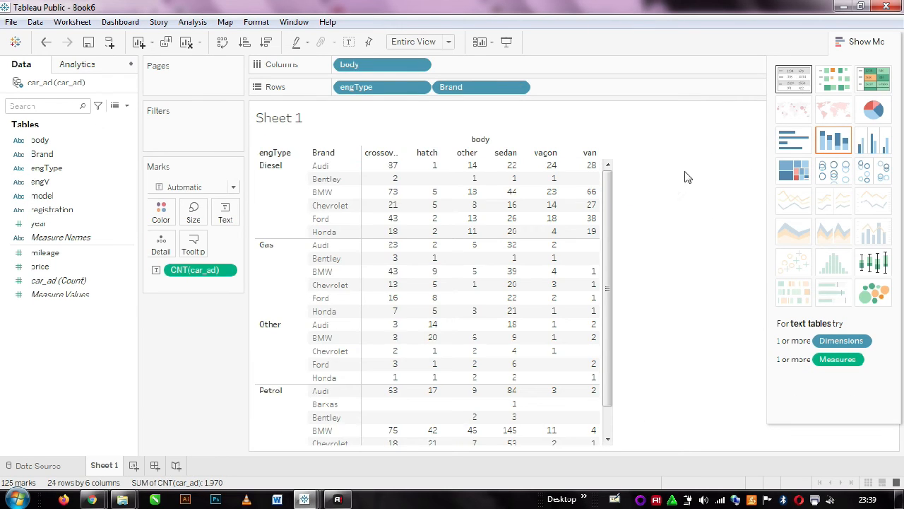
scroll(523, 224, down, 2)
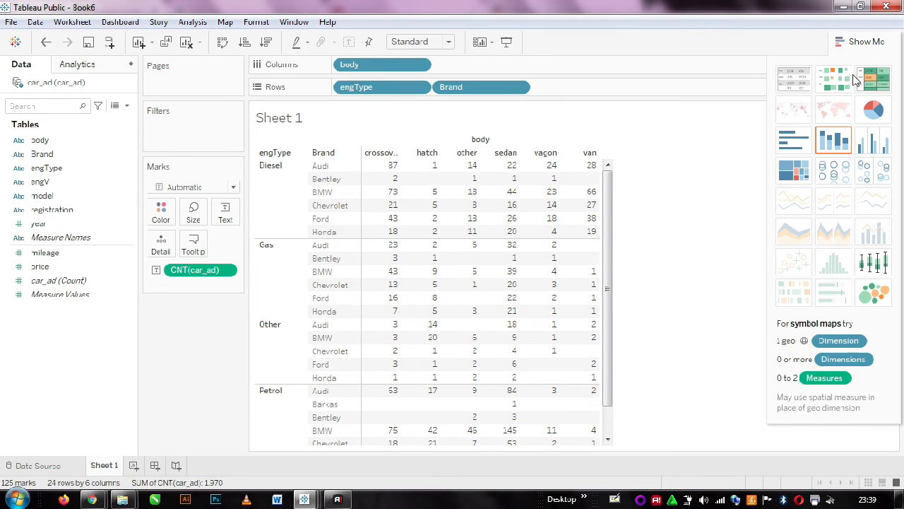
click(875, 83)
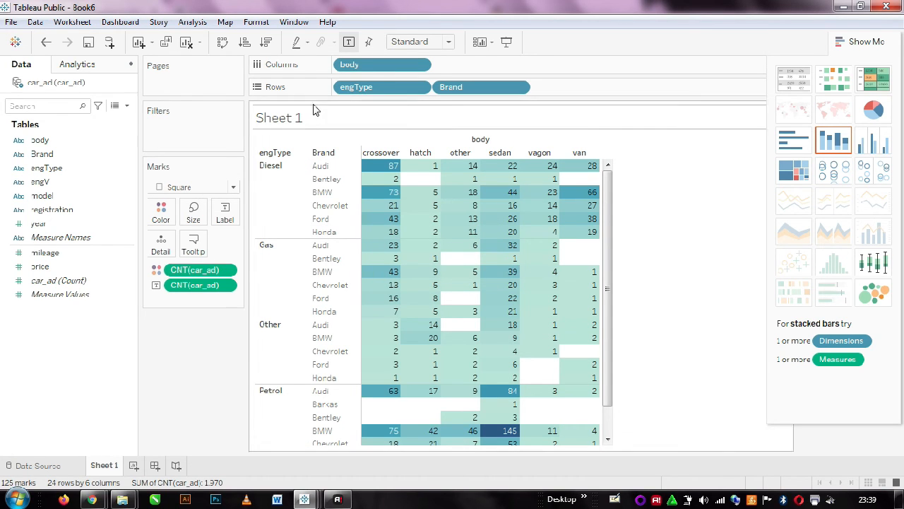
Rearrange the highlight table with engType on Color, the car_ad count on Columns, and body after Brand on Rows.
drag(380, 92, 161, 223)
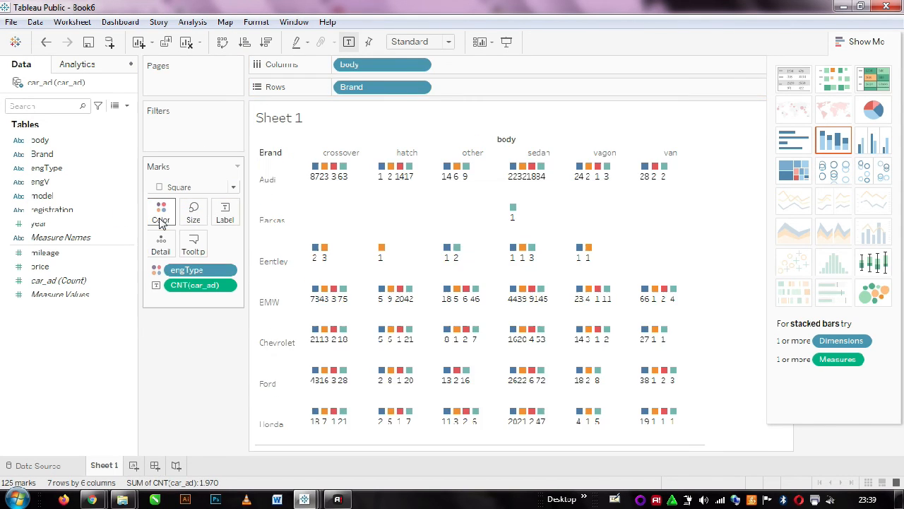
drag(197, 292, 465, 65)
drag(393, 65, 494, 90)
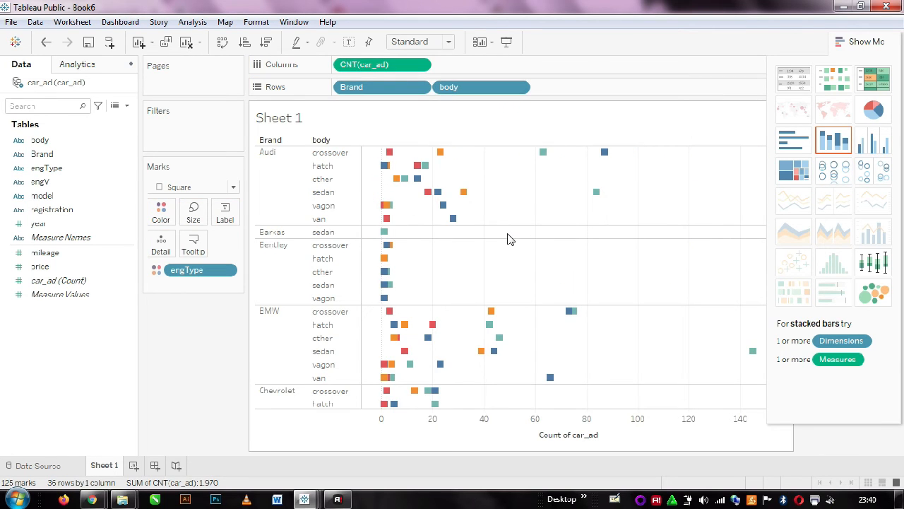
scroll(510, 239, down, 2)
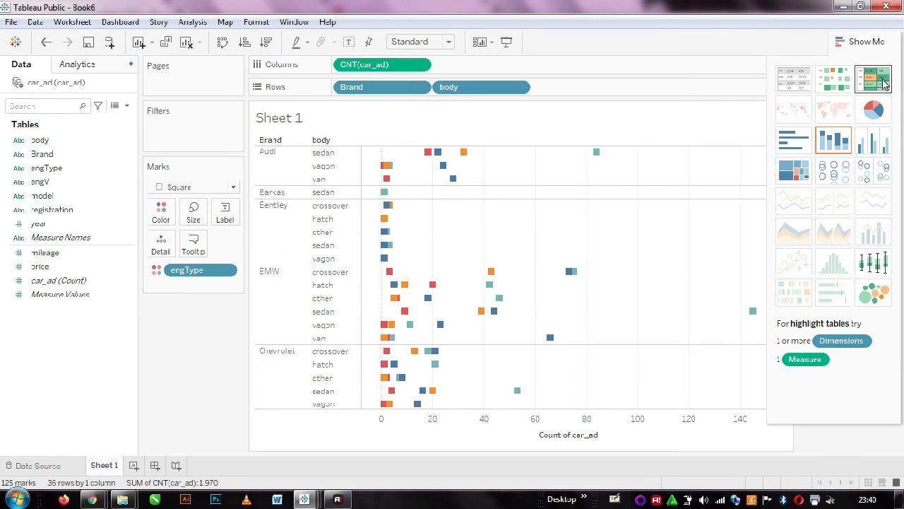
Try out the highlight table, pie chart and treemap types on the car data with Show Me.
click(875, 79)
scroll(699, 208, down, 2)
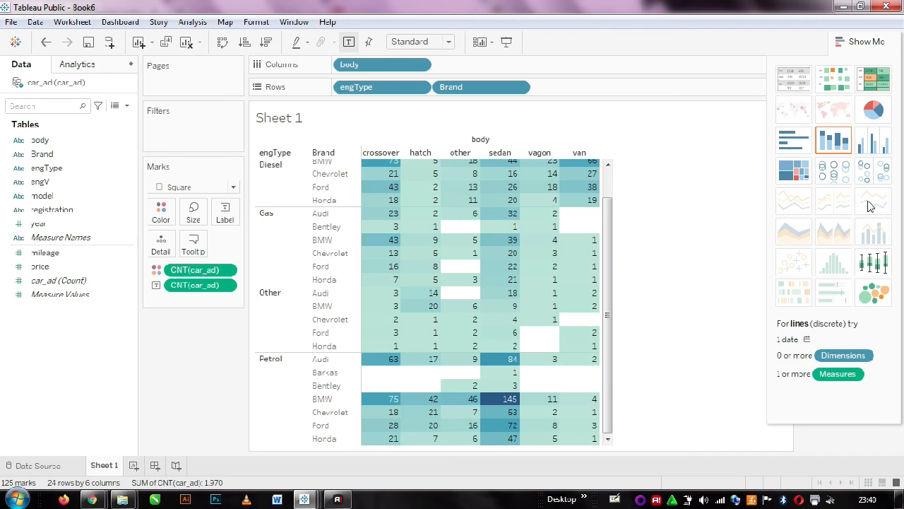
click(875, 111)
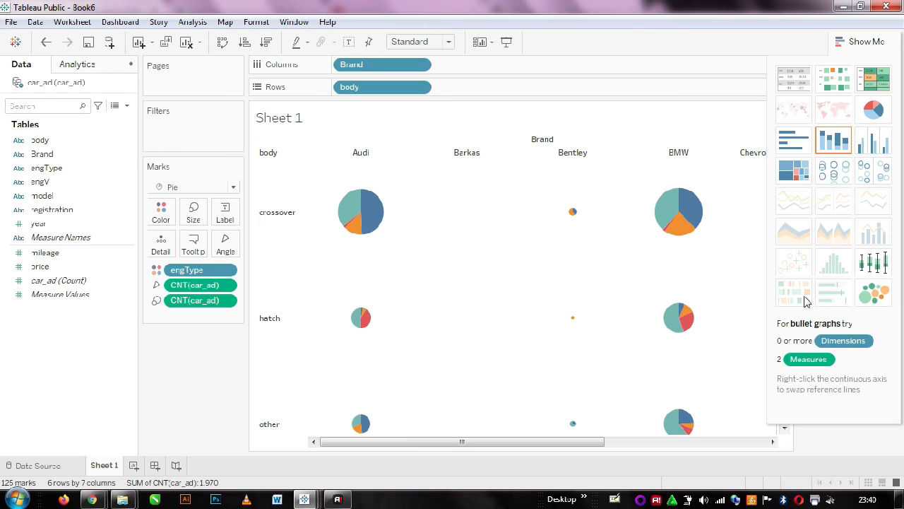
click(791, 175)
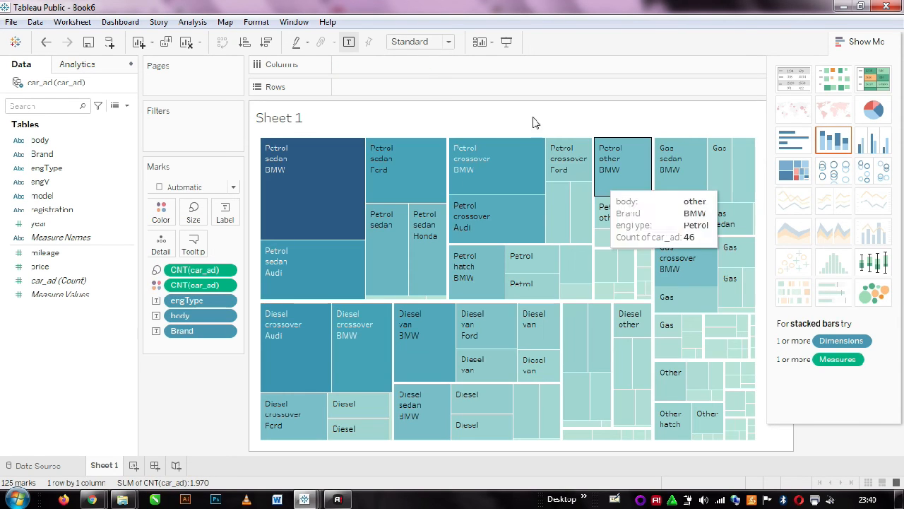
Switch the chart to horizontal bars, move engType from Rows to Color, and close Show Me.
click(792, 151)
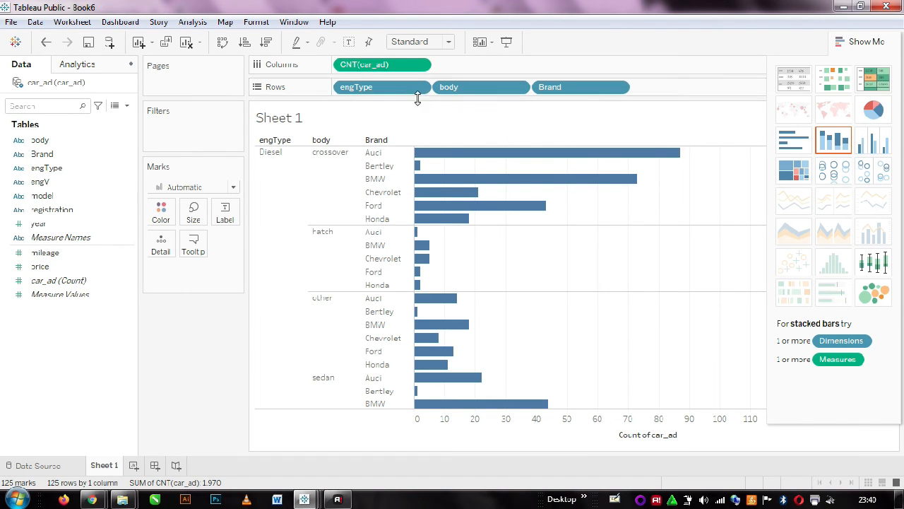
drag(396, 91, 165, 219)
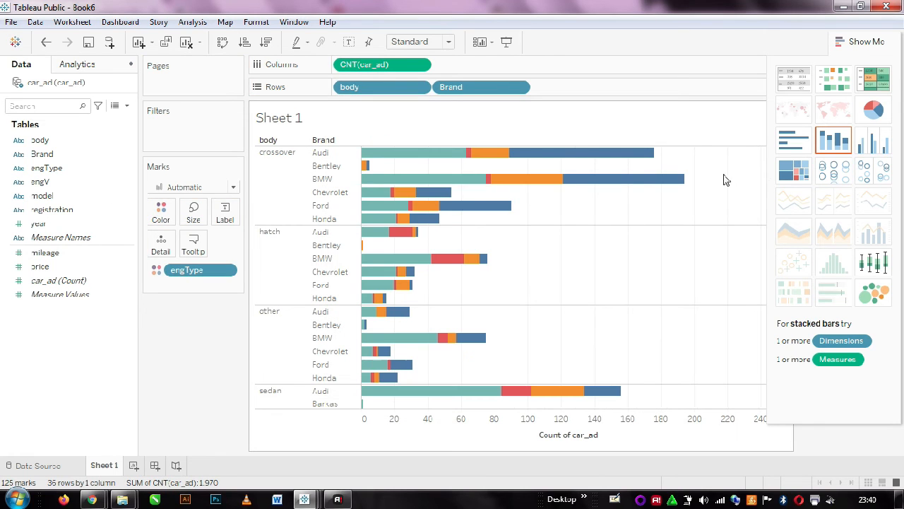
scroll(650, 122, down, 3)
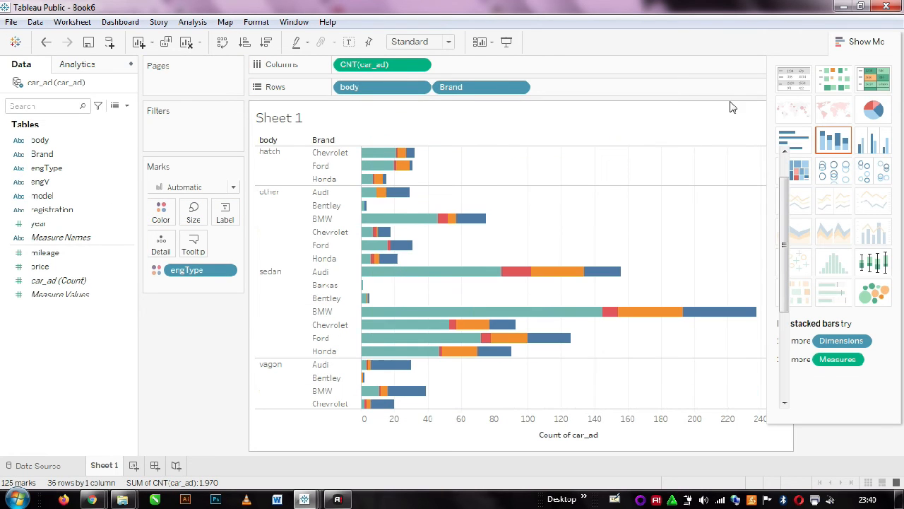
click(863, 41)
Sort the brands within each body type in descending order by count of car_ad and add a new worksheet.
scroll(573, 435, down, 2)
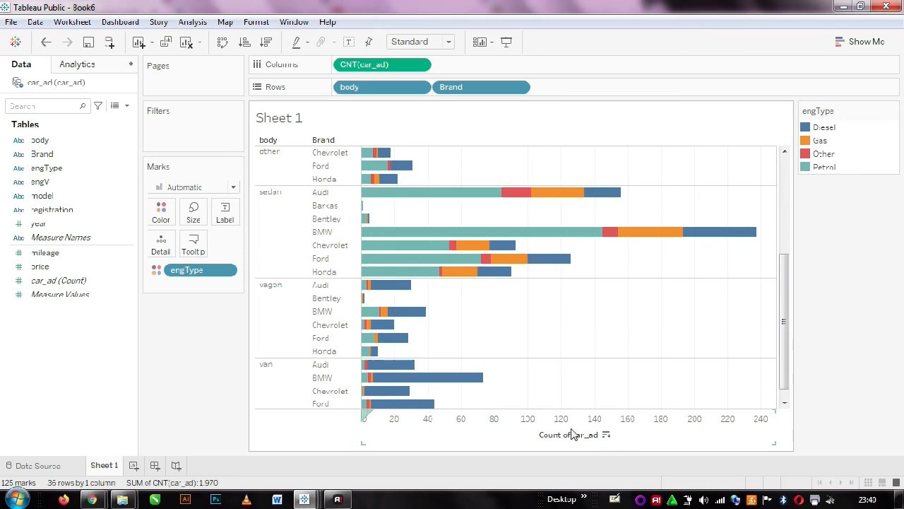
click(608, 435)
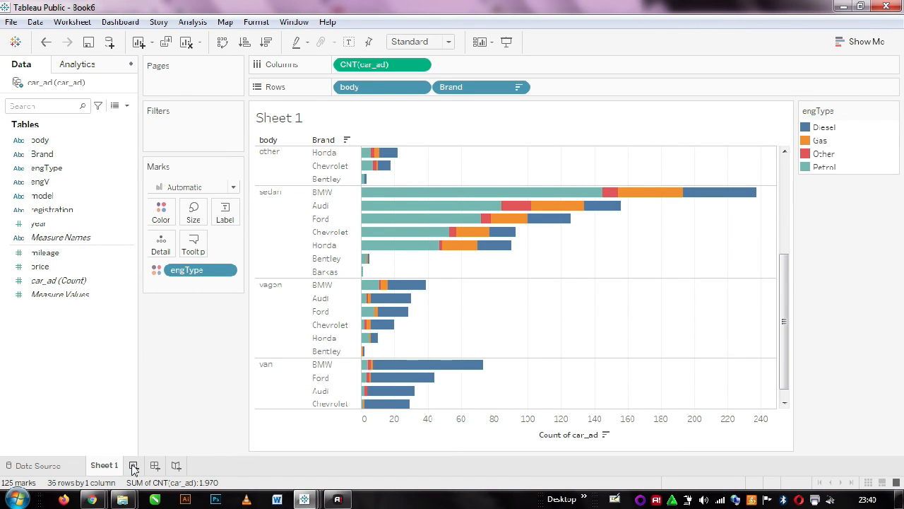
click(132, 465)
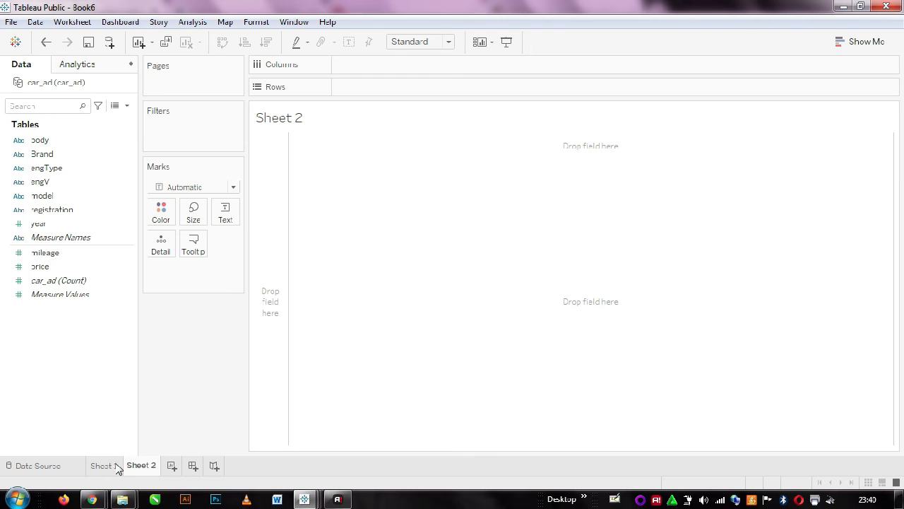
On Sheet 2, place body on Rows and the car_ad count on Columns to build a horizontal bar chart.
click(103, 465)
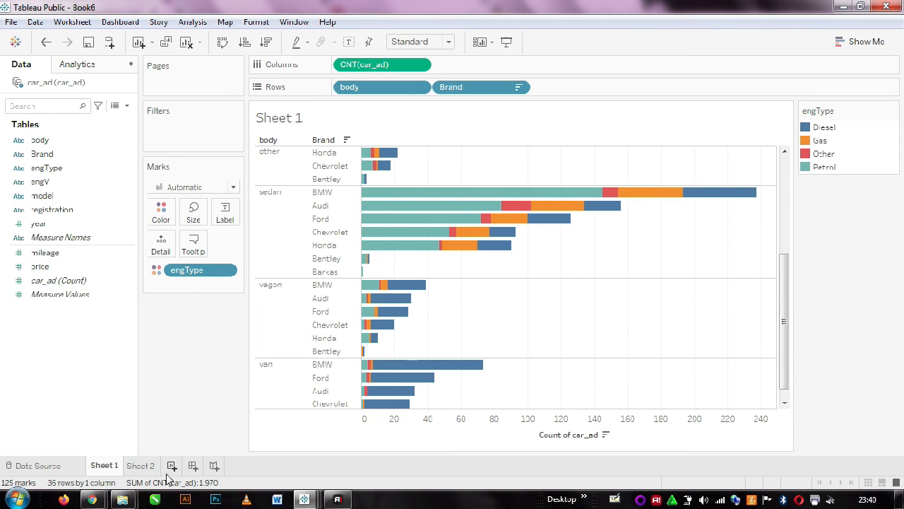
click(141, 468)
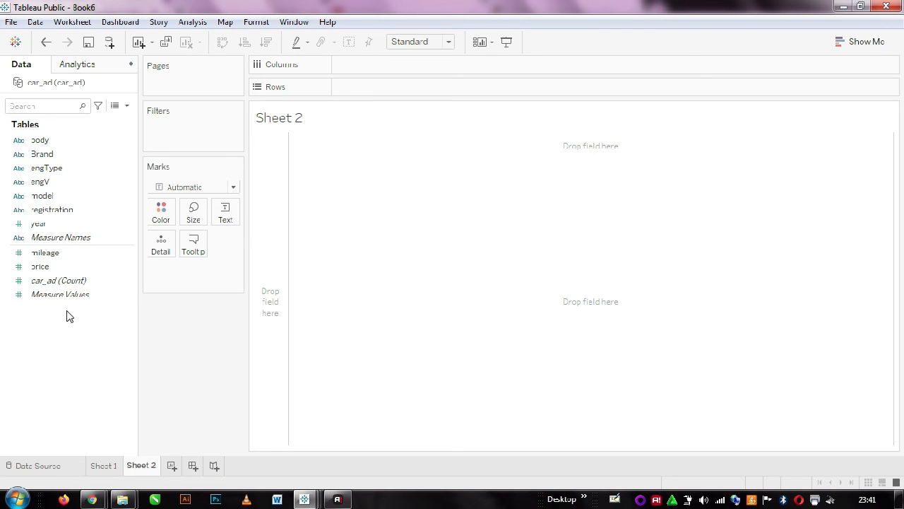
drag(71, 280, 151, 271)
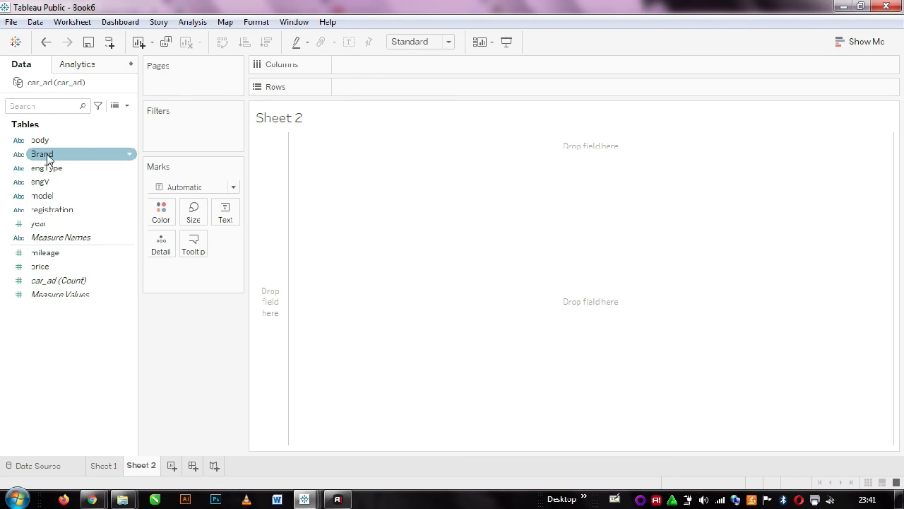
drag(44, 141, 267, 195)
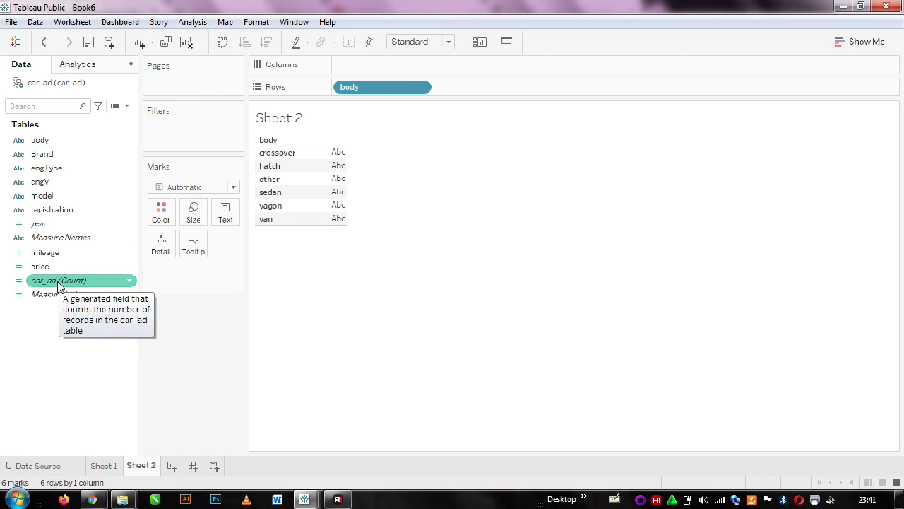
drag(59, 284, 384, 70)
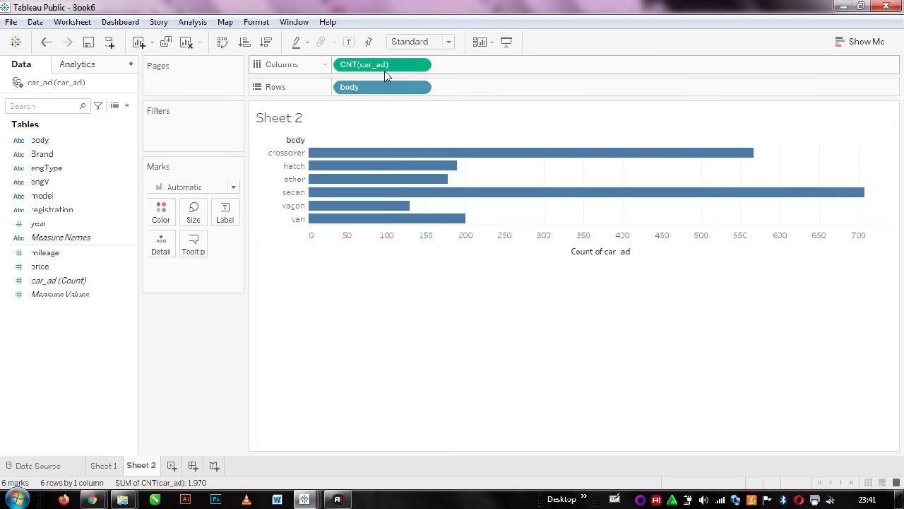
Convert the body bar chart to a pie chart with Show Me and fit it to Entire View.
click(871, 43)
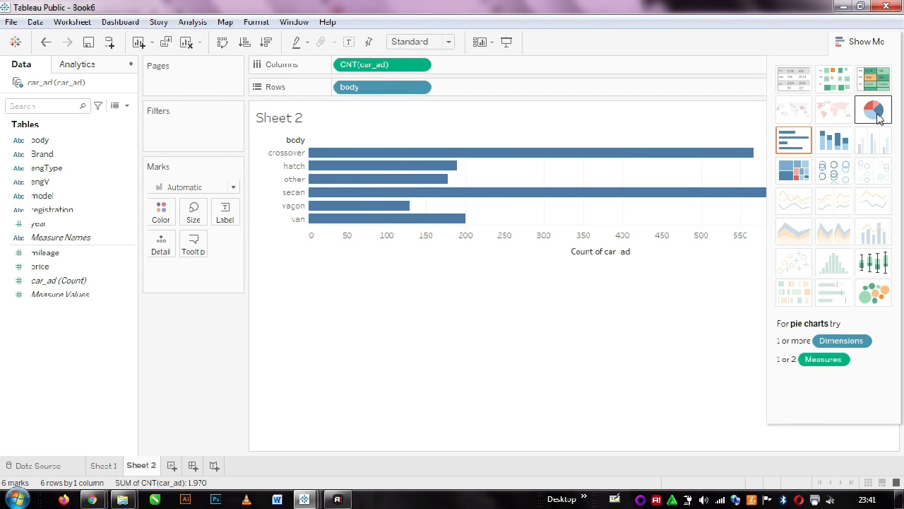
click(878, 118)
click(447, 44)
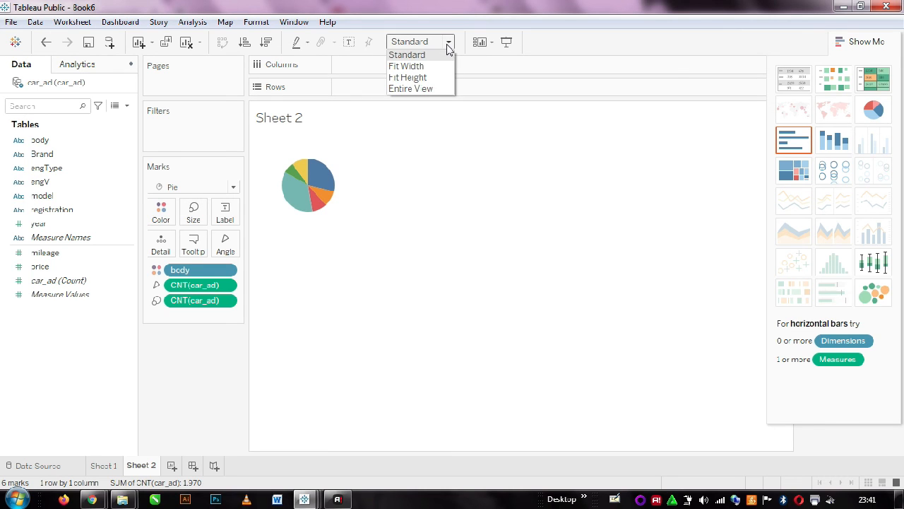
click(436, 92)
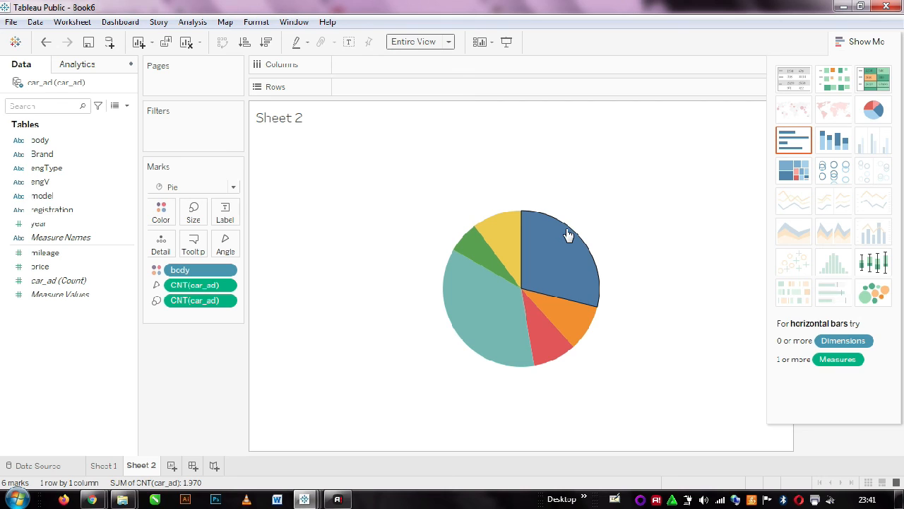
click(874, 44)
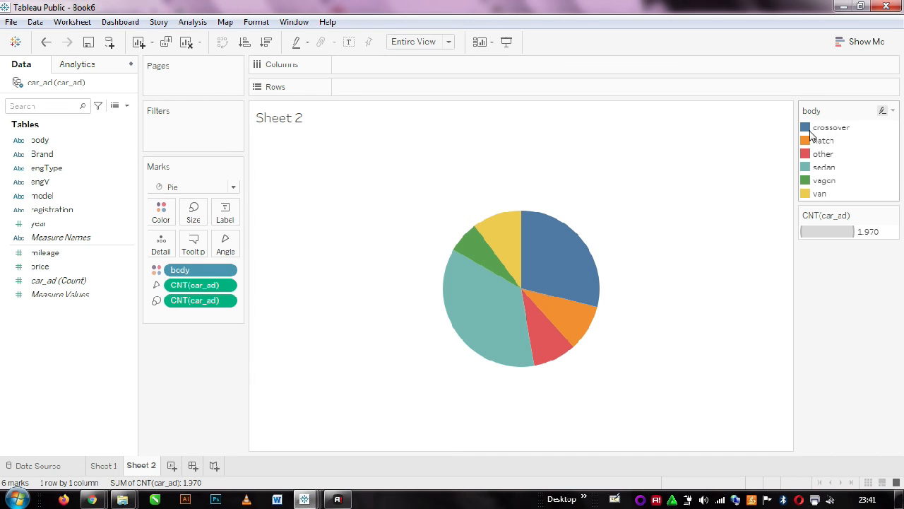
Inspect the pie slices for the body types and turn on mark labels showing their counts.
mouse_move(553, 274)
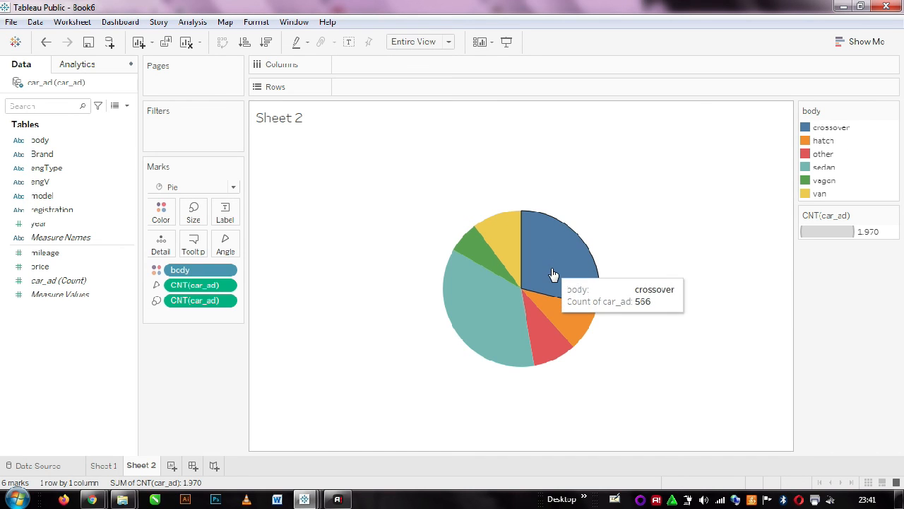
mouse_move(486, 309)
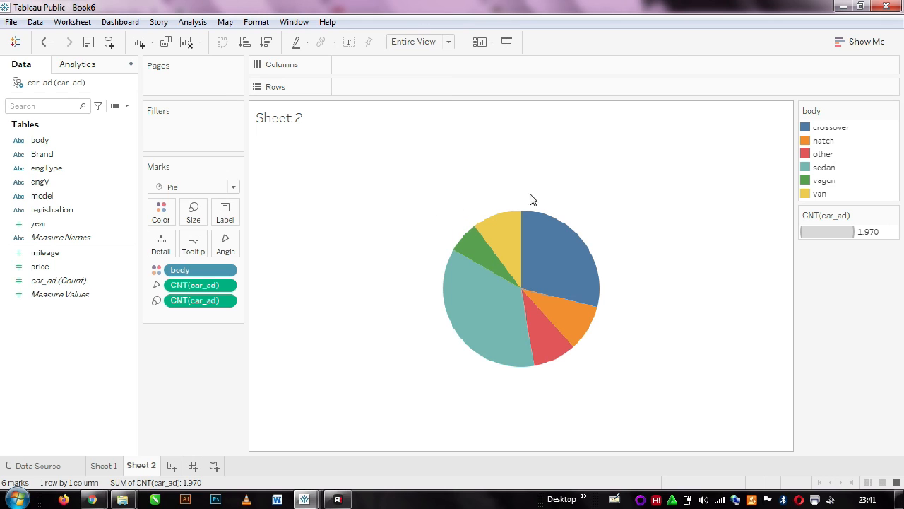
drag(589, 339, 554, 373)
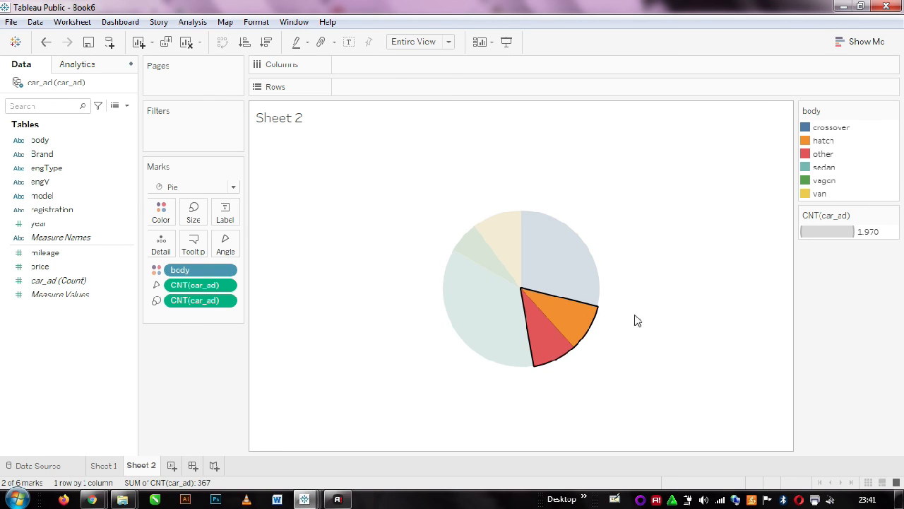
click(636, 319)
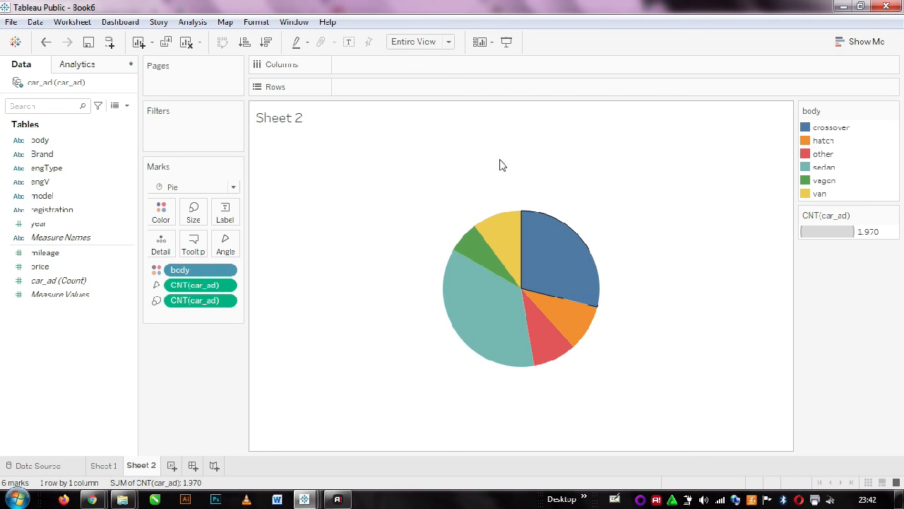
click(349, 44)
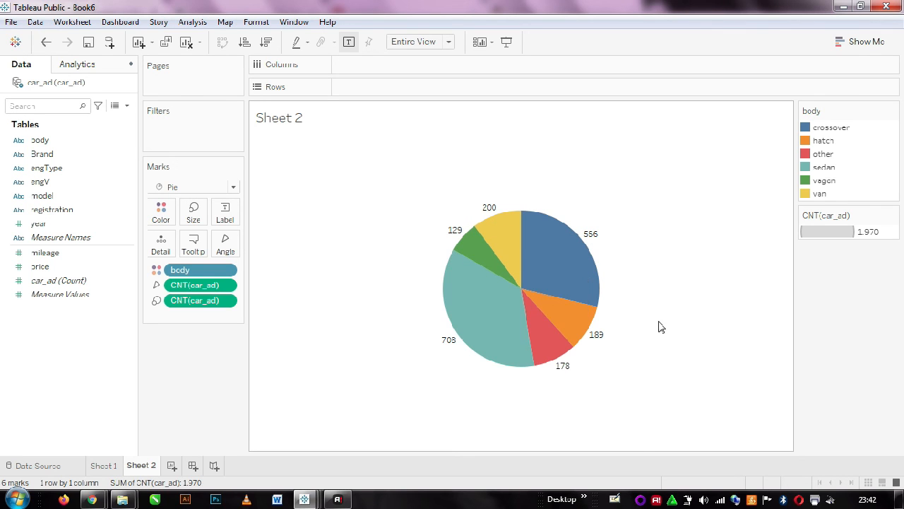
Open Show Me for the labelled pie chart on Sheet 2.
click(855, 42)
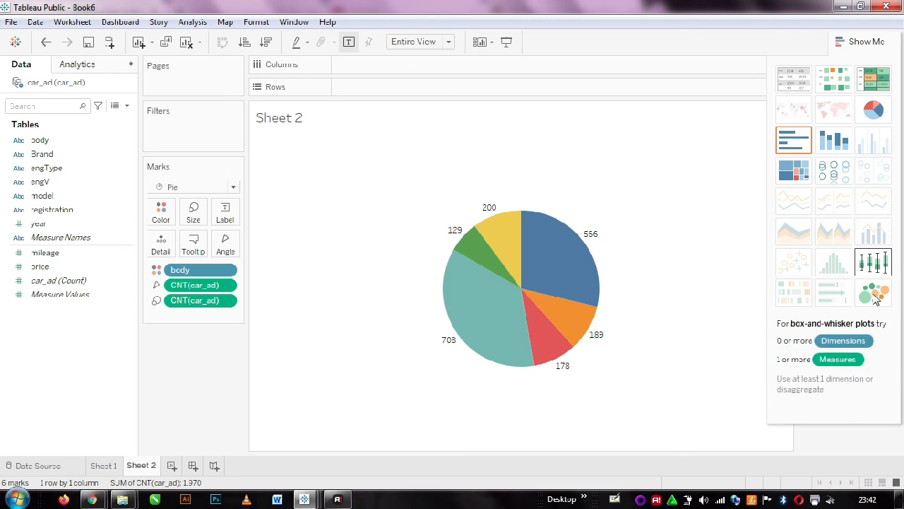